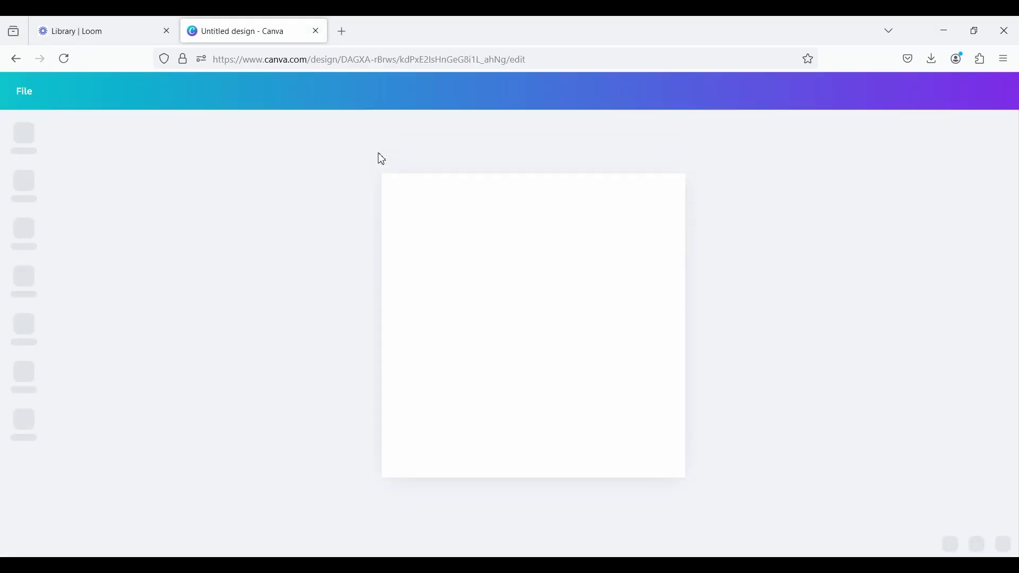
# Step: Add a paragraph text box reading 'Bells' to the blank page
pyautogui.click(27, 250)
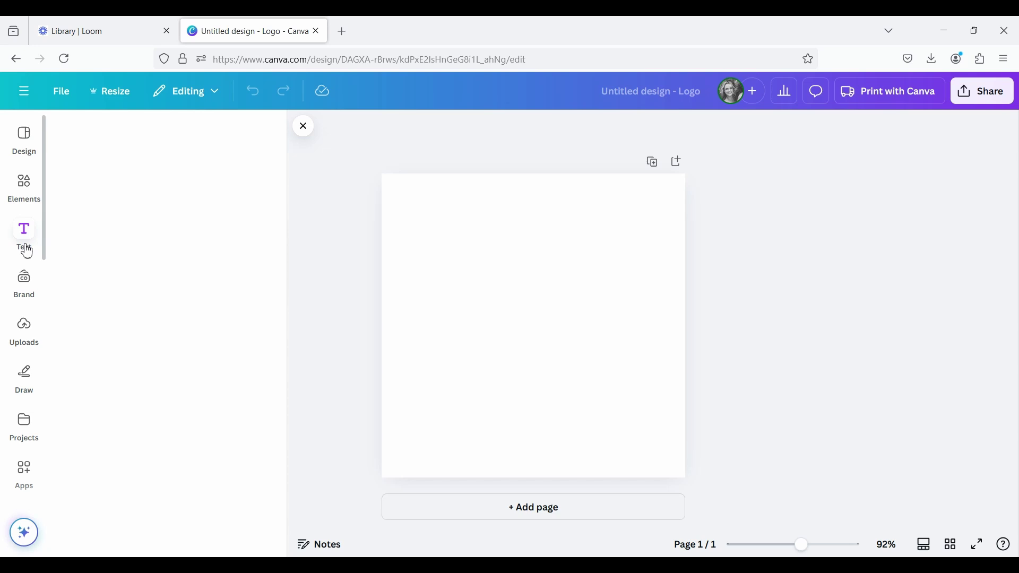
pyautogui.click(143, 169)
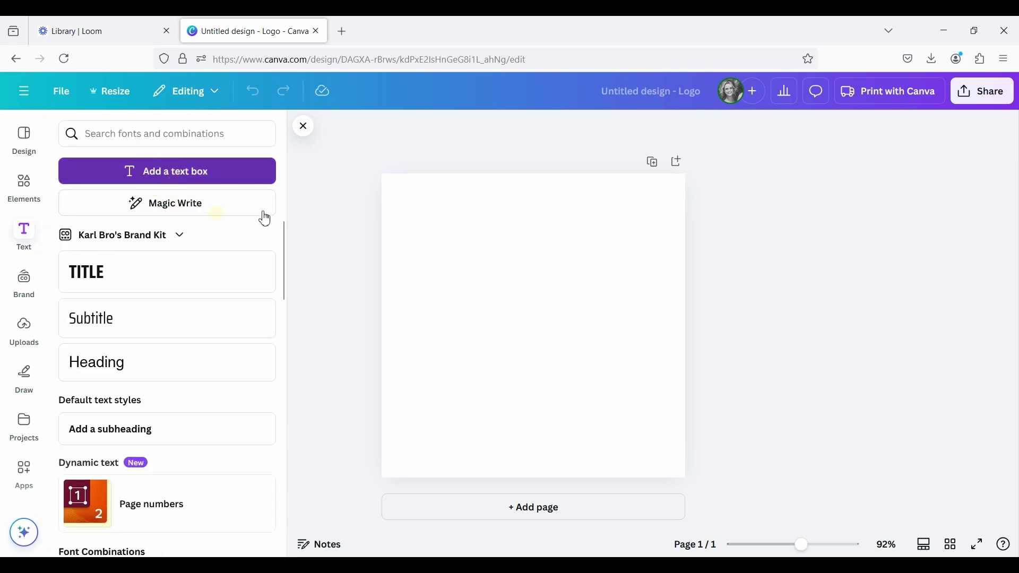
pyautogui.click(306, 132)
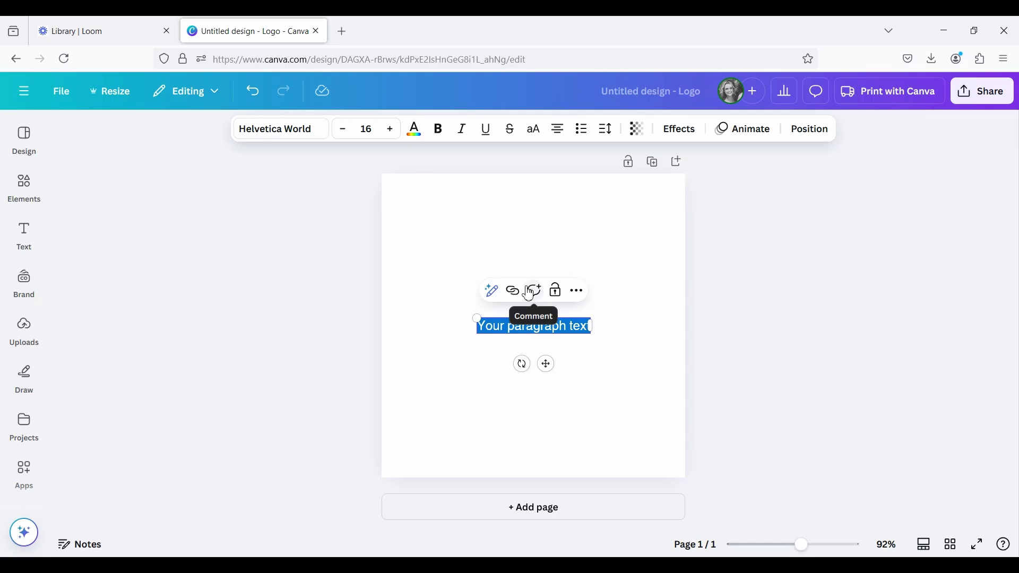
pyautogui.write('Bells')
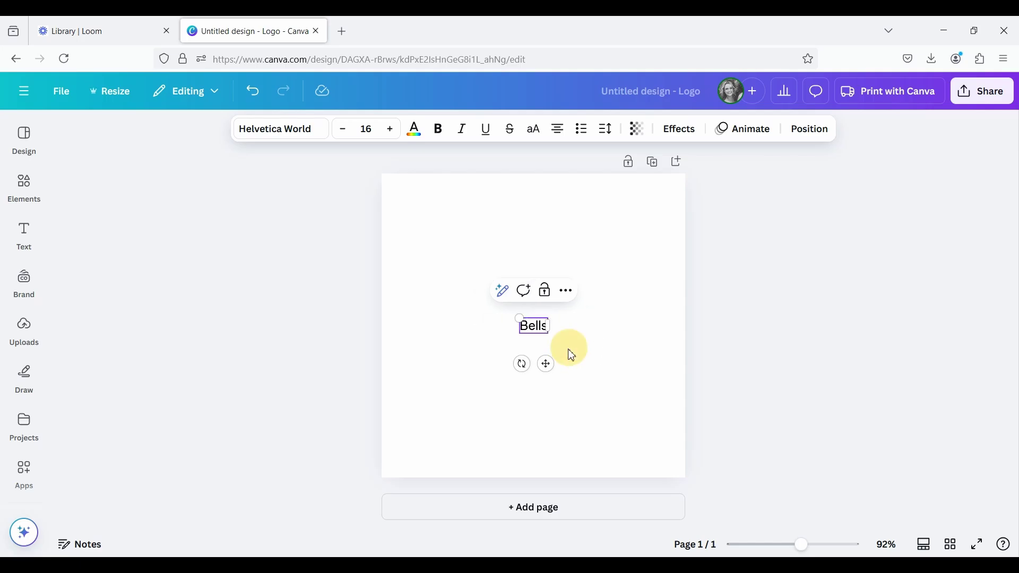
pyautogui.click(569, 348)
# Step: Enlarge the Bells text to size 143 and centre it on the page
pyautogui.click(542, 332)
pyautogui.moveTo(520, 339); pyautogui.dragTo(412, 392)
pyautogui.moveTo(549, 316); pyautogui.dragTo(658, 241)
pyautogui.moveTo(585, 325)
pyautogui.mouseDown()
pyautogui.moveTo(562, 318)
pyautogui.moveTo(578, 326)
pyautogui.mouseUp()
pyautogui.doubleClick(520, 325)
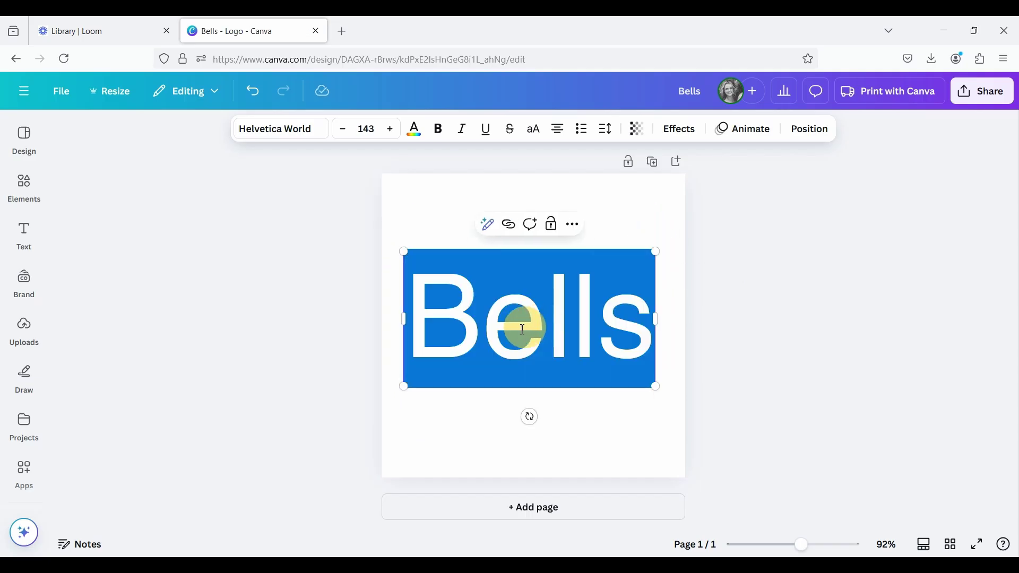
# Step: Switch BELLS to Cinzel Decorative and shrink it to size 125 to fit one line
pyautogui.click(306, 132)
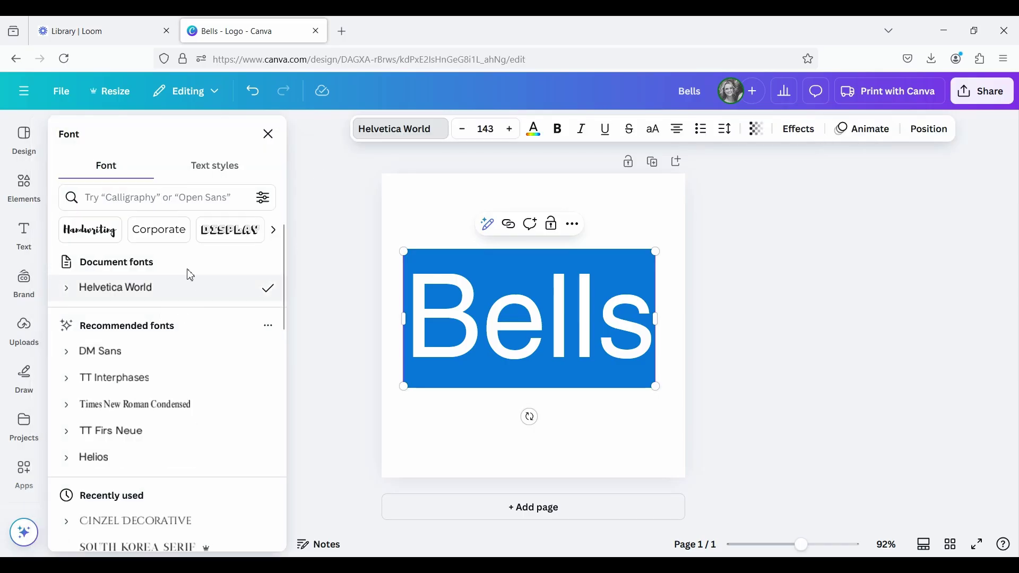
pyautogui.click(159, 530)
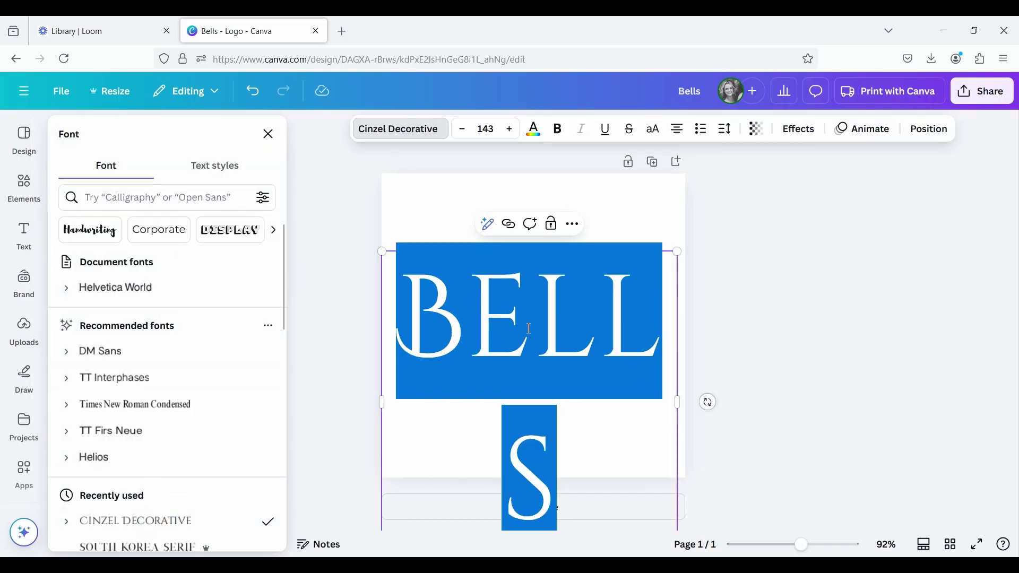
pyautogui.click(465, 130)
pyautogui.click(465, 131)
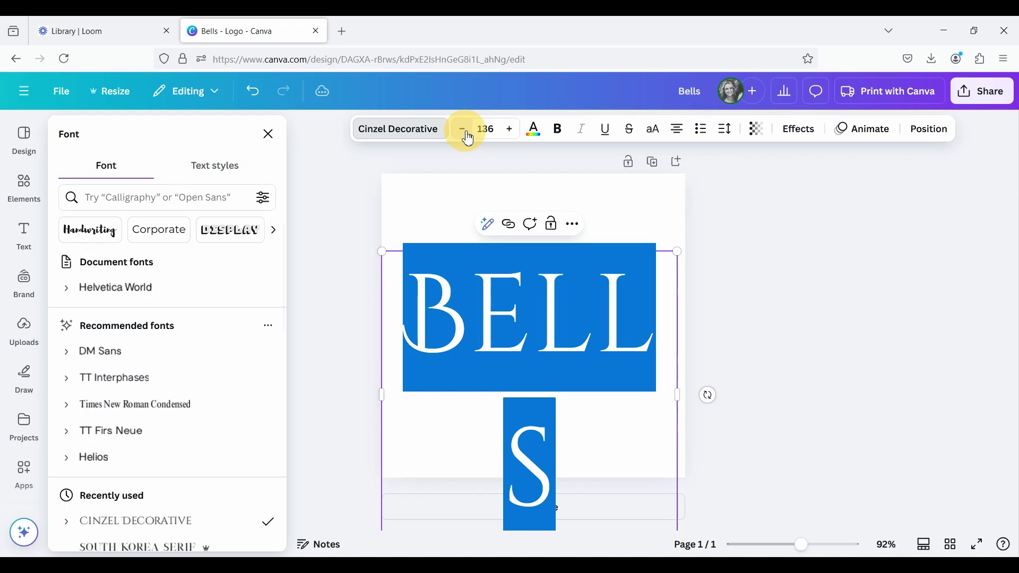
pyautogui.click(465, 131)
pyautogui.click(465, 131)
pyautogui.click(466, 131)
pyautogui.click(465, 131)
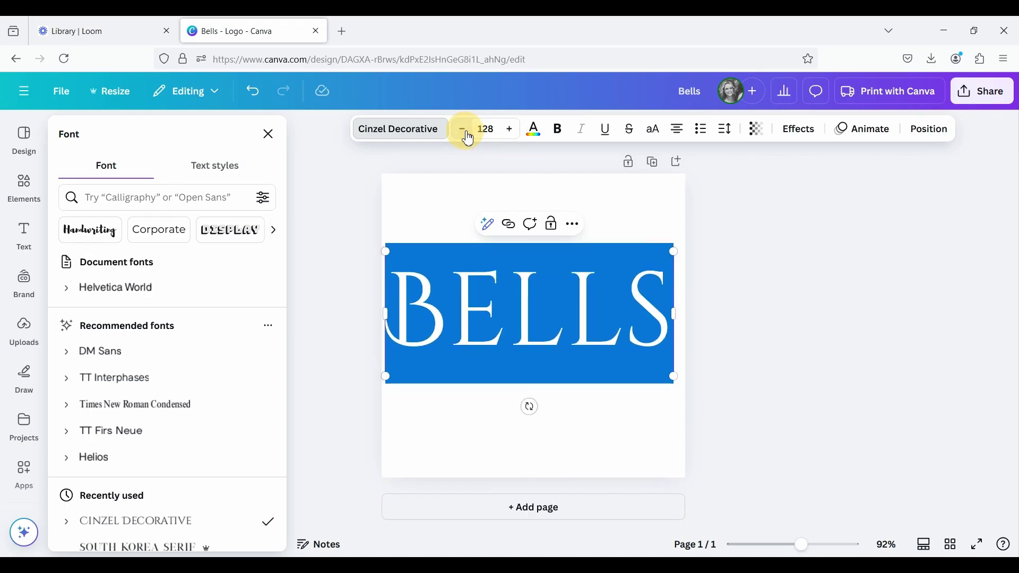
pyautogui.click(466, 131)
pyautogui.click(504, 305)
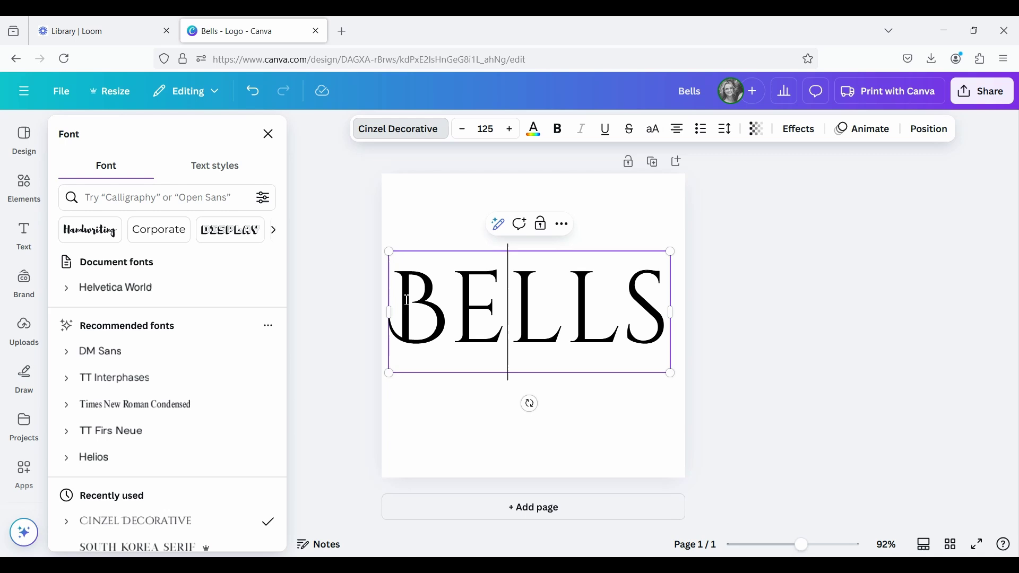
pyautogui.click(405, 317)
pyautogui.click(321, 288)
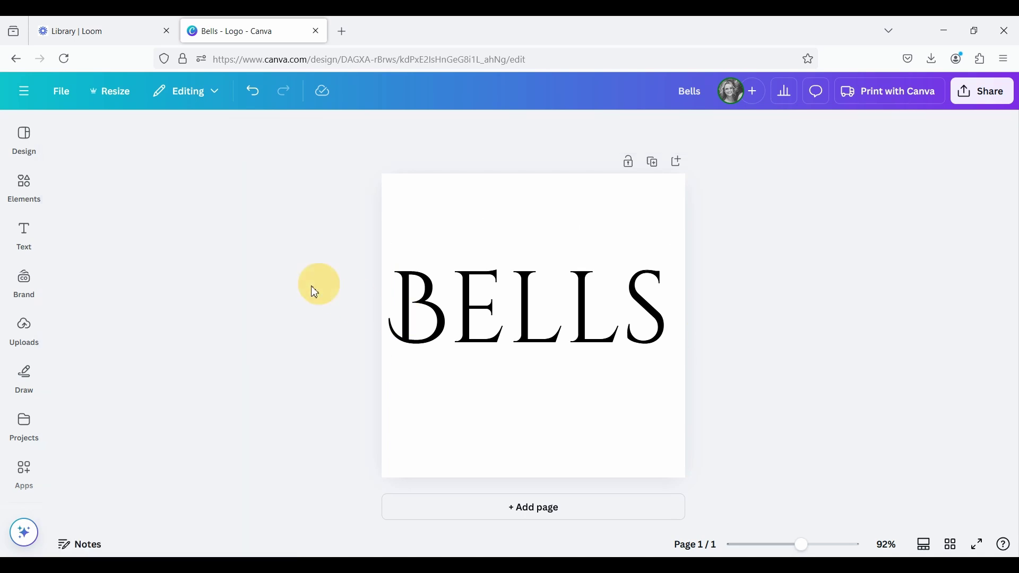
# Step: Add a square shape and stretch it into a rectangle spanning the BELLS lettering
pyautogui.click(36, 196)
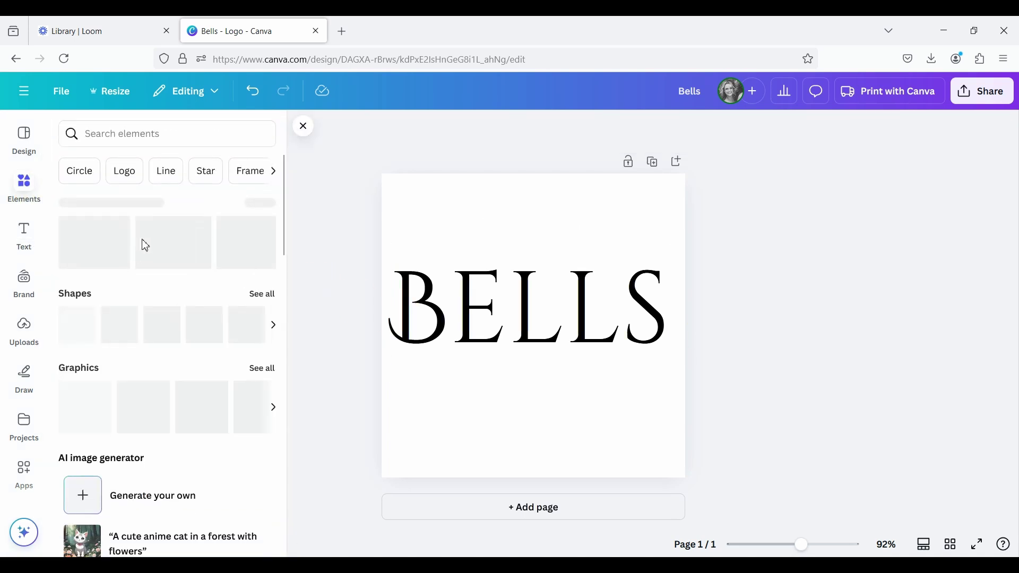
pyautogui.click(74, 339)
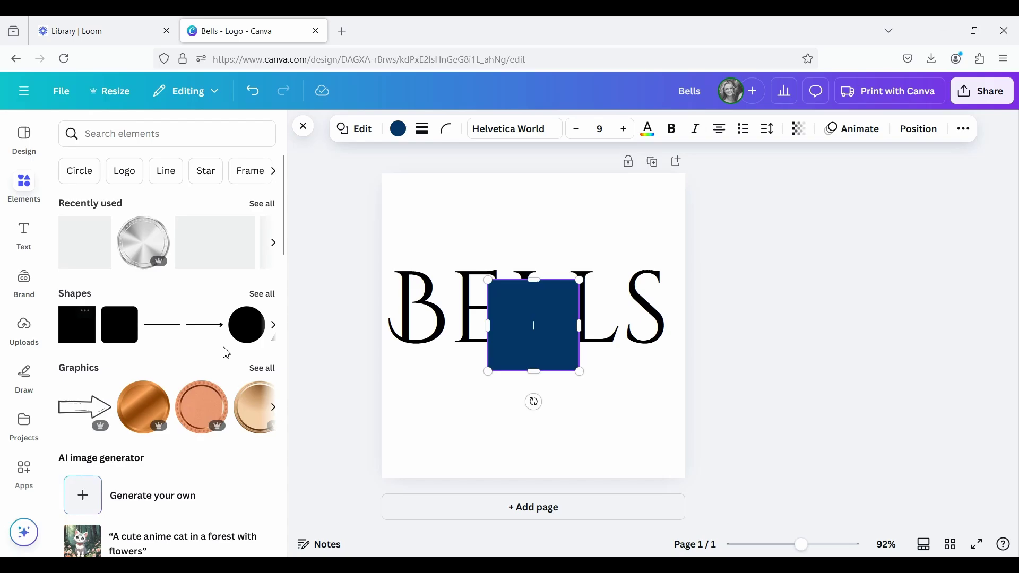
pyautogui.moveTo(496, 331); pyautogui.dragTo(399, 326)
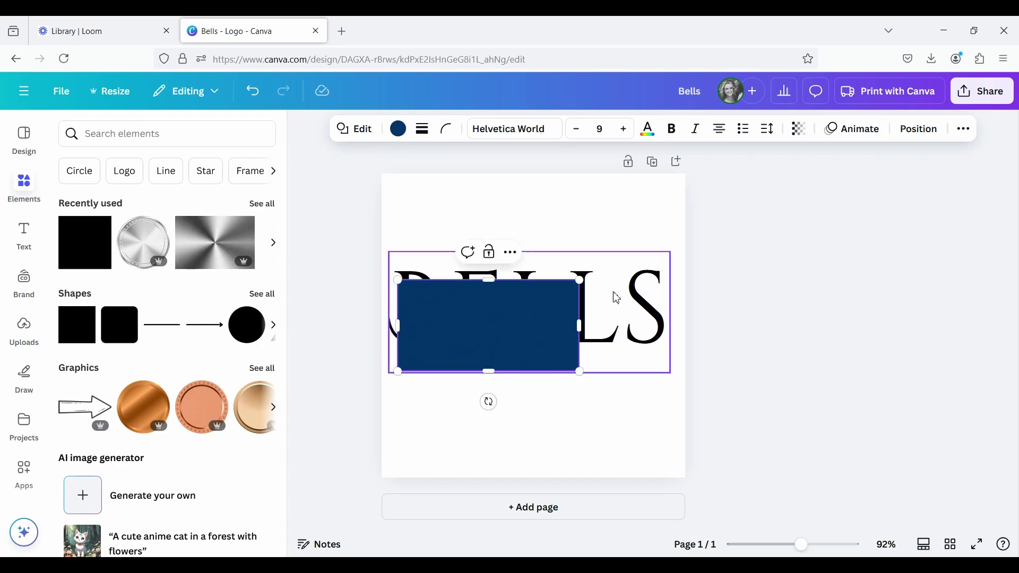
pyautogui.moveTo(580, 278); pyautogui.dragTo(676, 251)
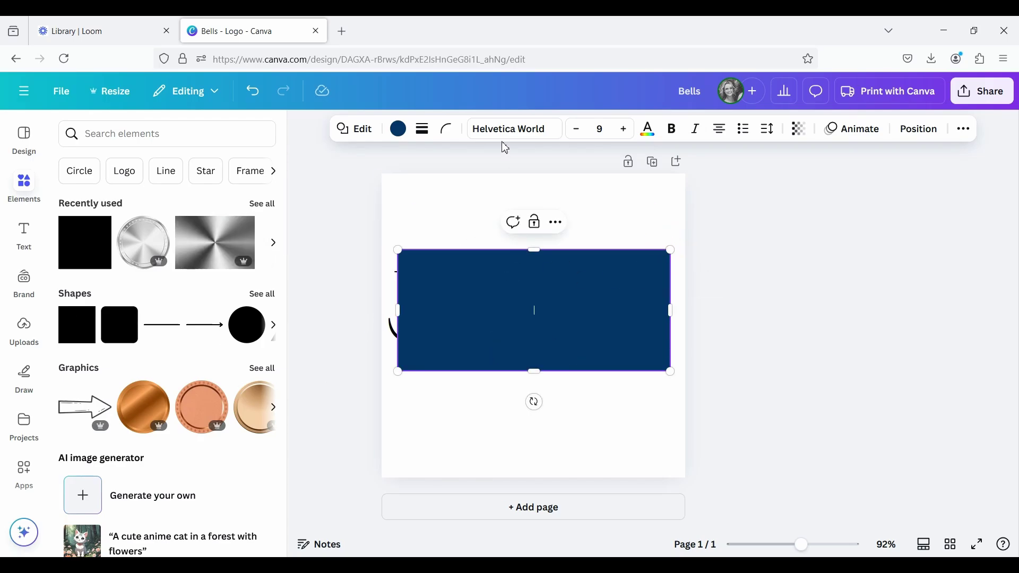
# Step: Recolour the 448 × 199.8 px rectangle purple
pyautogui.click(408, 134)
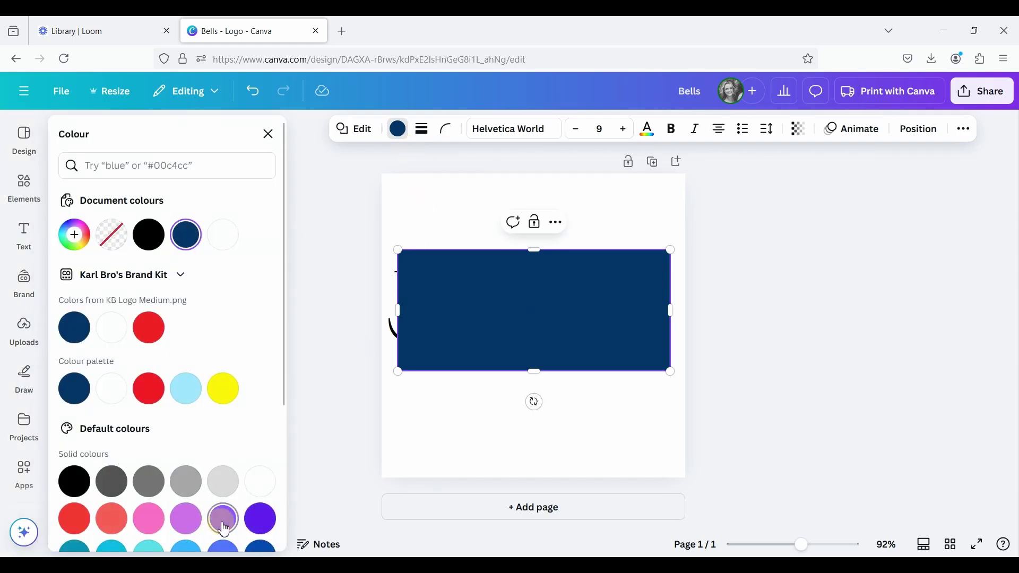
pyautogui.click(224, 529)
pyautogui.click(560, 333)
pyautogui.click(476, 320)
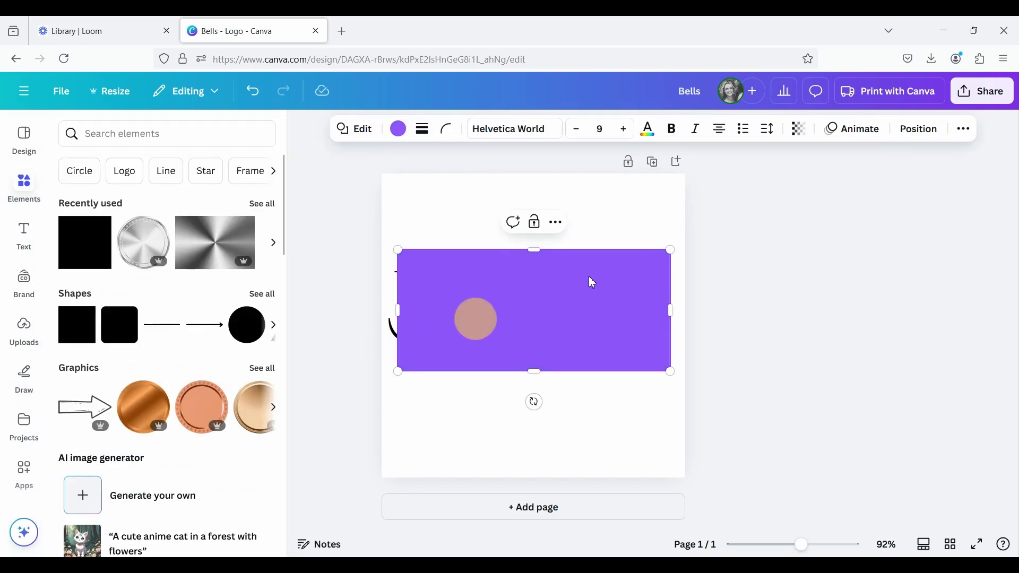
pyautogui.click(918, 129)
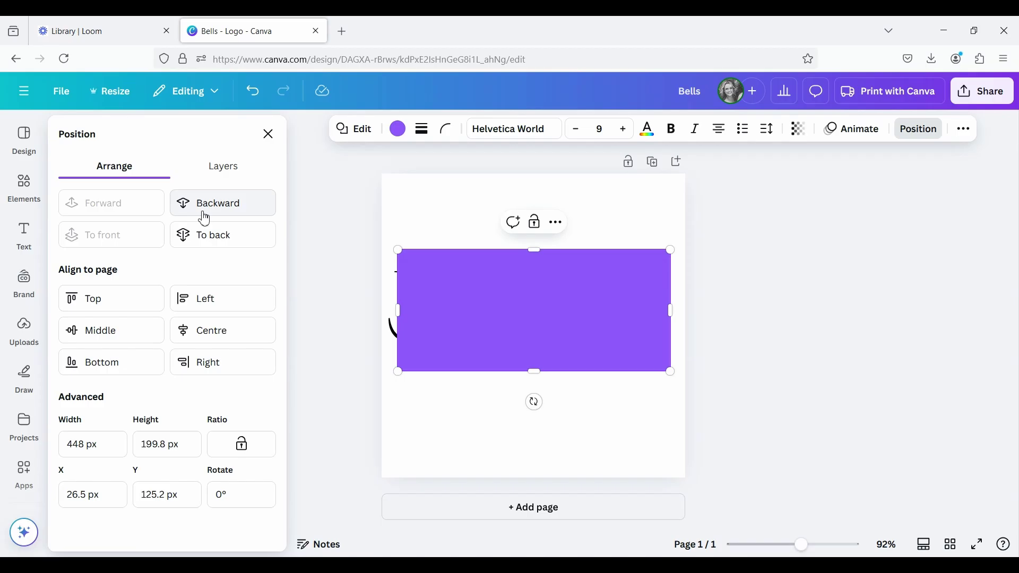
# Step: Send the purple rectangle to the back and shrink BELLS to 115 within it
pyautogui.click(220, 235)
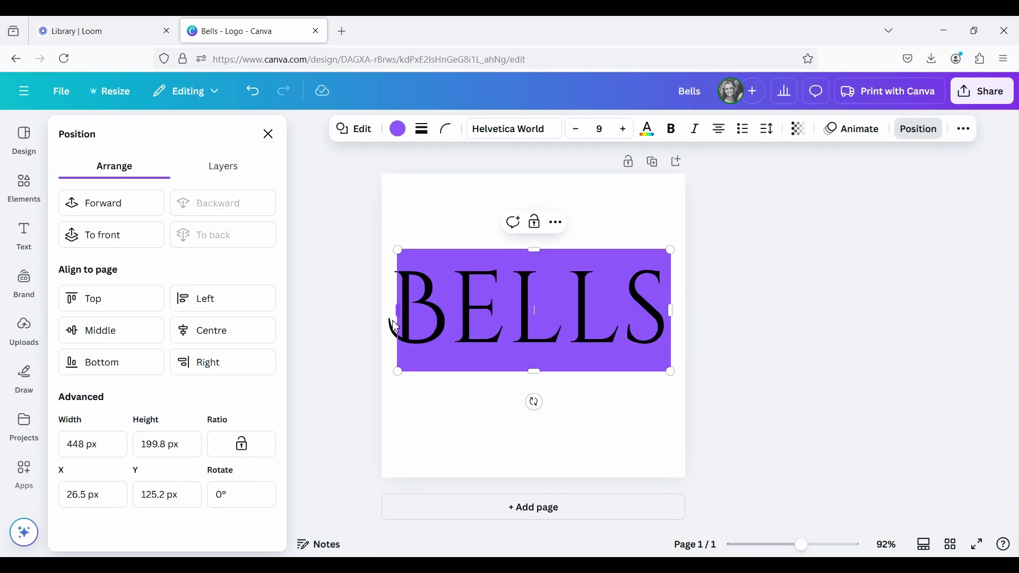
pyautogui.click(448, 327)
pyautogui.moveTo(389, 373); pyautogui.dragTo(411, 359)
pyautogui.moveTo(548, 308); pyautogui.dragTo(553, 319)
pyautogui.click(775, 330)
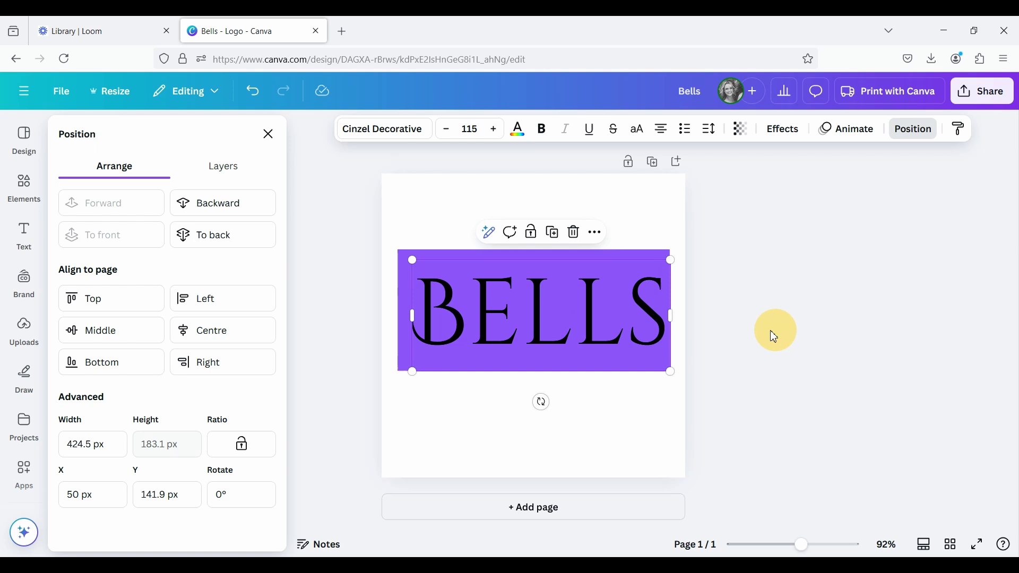
pyautogui.moveTo(416, 318); pyautogui.dragTo(661, 318)
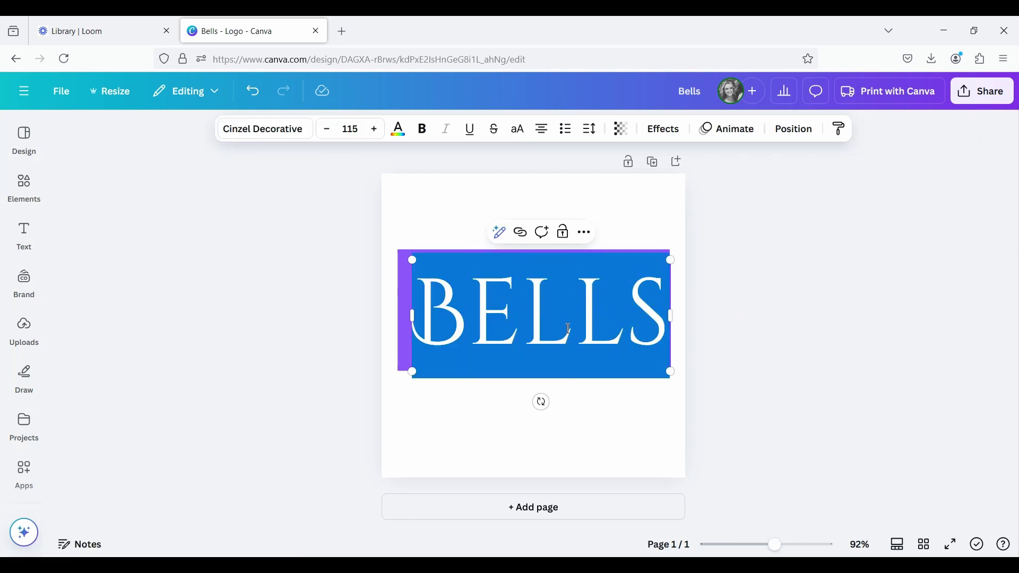
# Step: Colour the BELLS lettering white over the purple rectangle
pyautogui.click(398, 129)
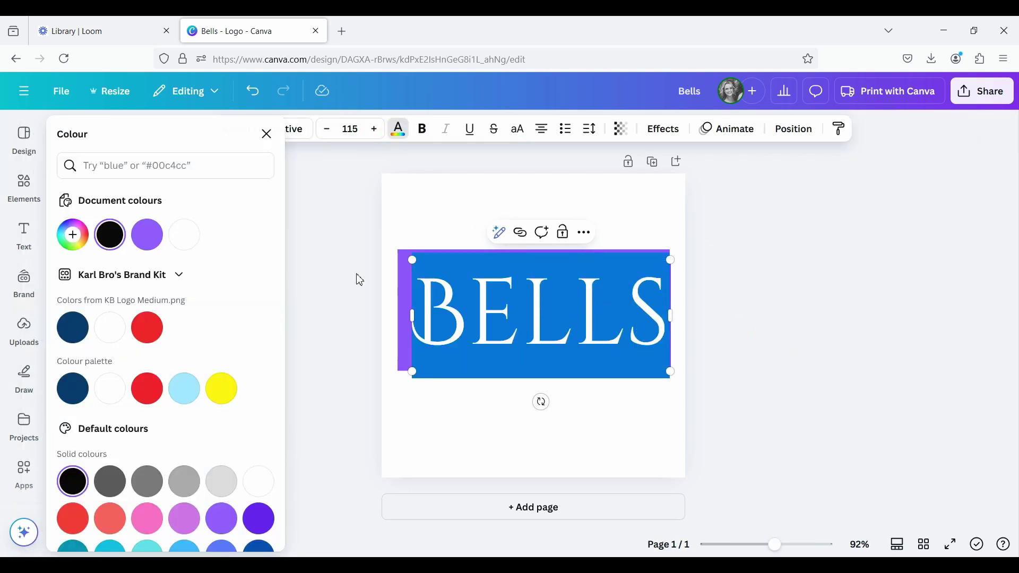
pyautogui.click(343, 177)
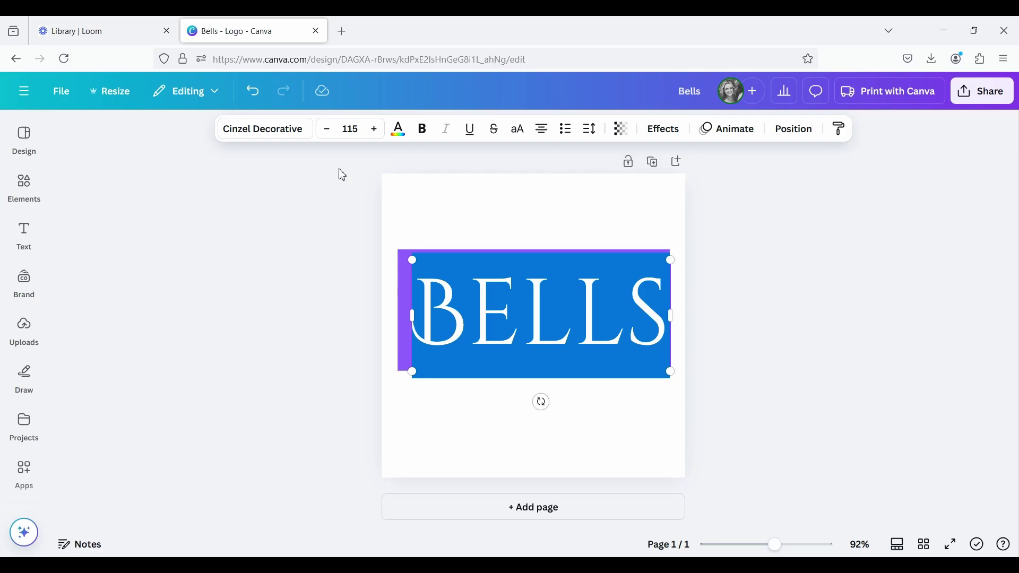
pyautogui.click(733, 242)
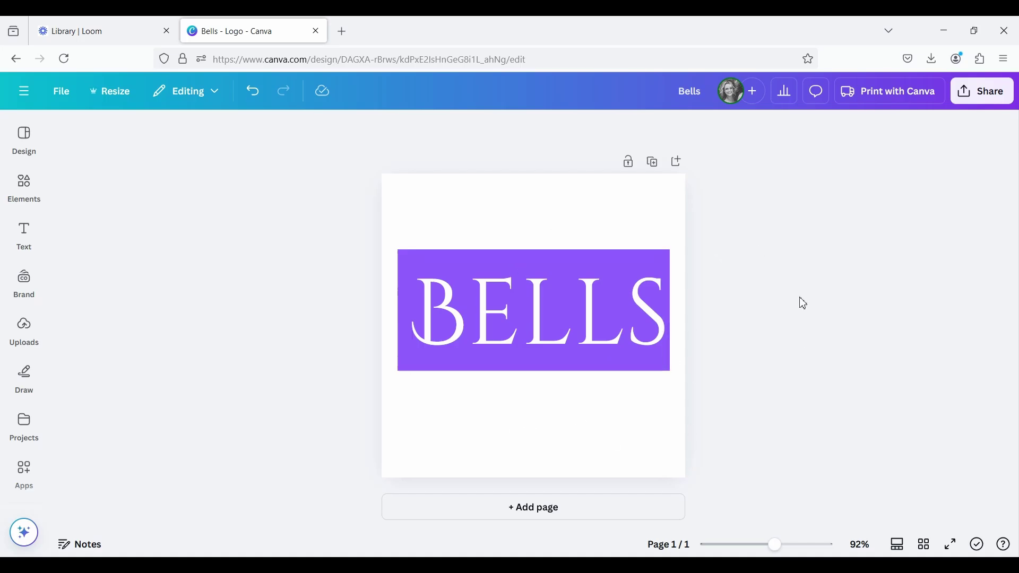
# Step: Download the design as a PNG at size 3.125 (1,563 × 1,563 px)
pyautogui.click(983, 91)
pyautogui.click(784, 360)
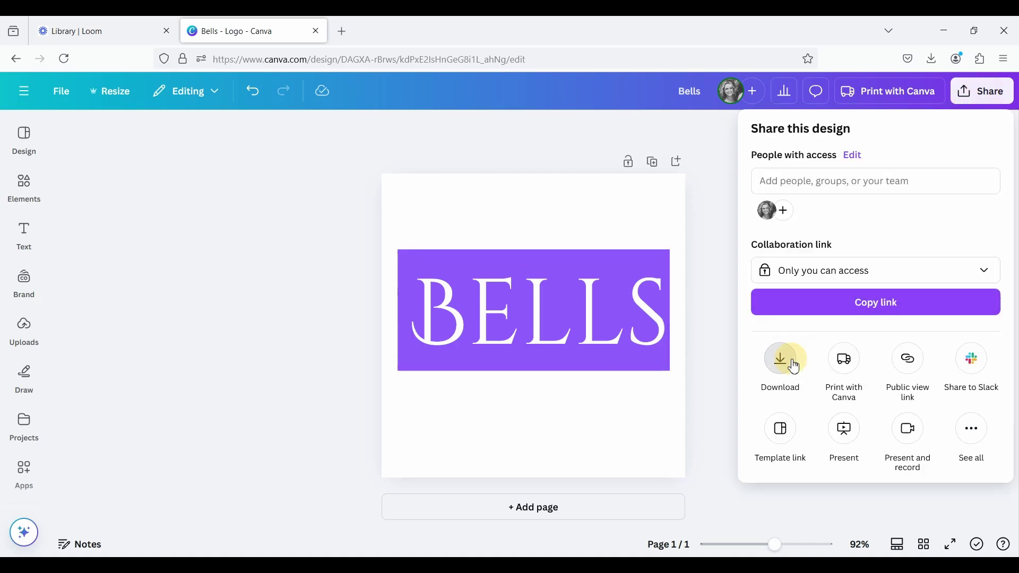
pyautogui.moveTo(790, 232); pyautogui.dragTo(976, 239)
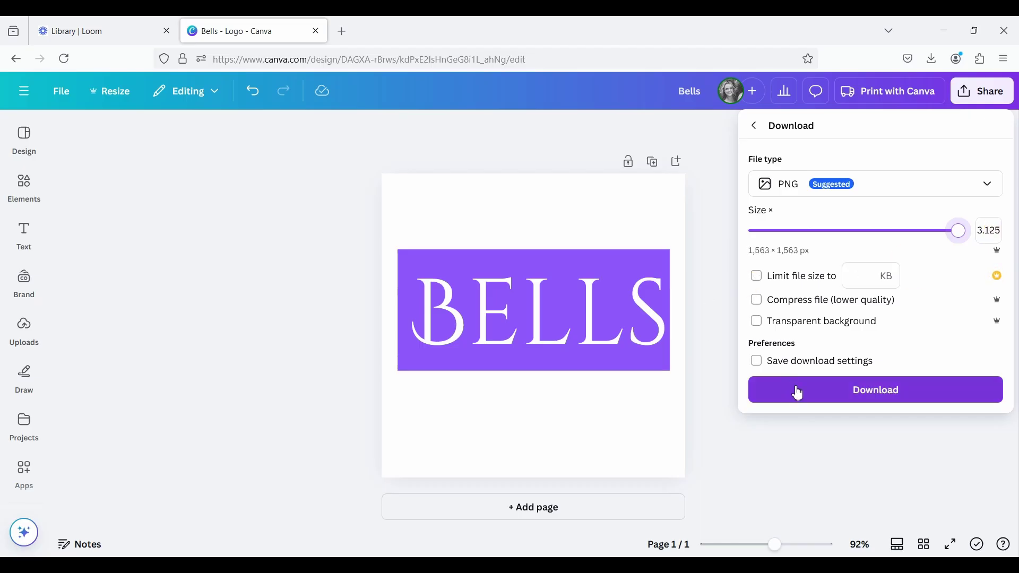
pyautogui.click(852, 394)
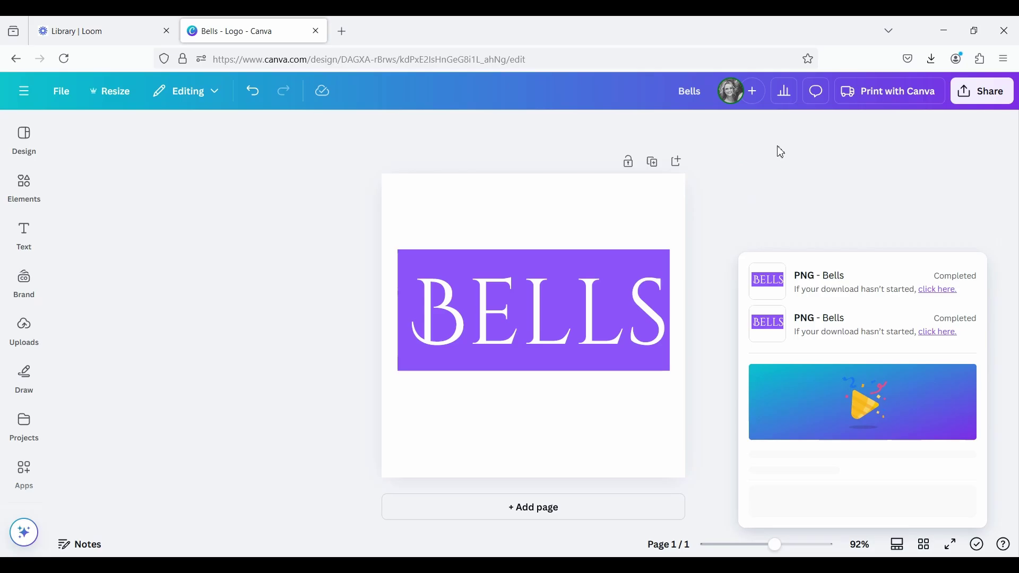
# Step: Add a blank second page and upload the Bells(1) image file
pyautogui.click(416, 148)
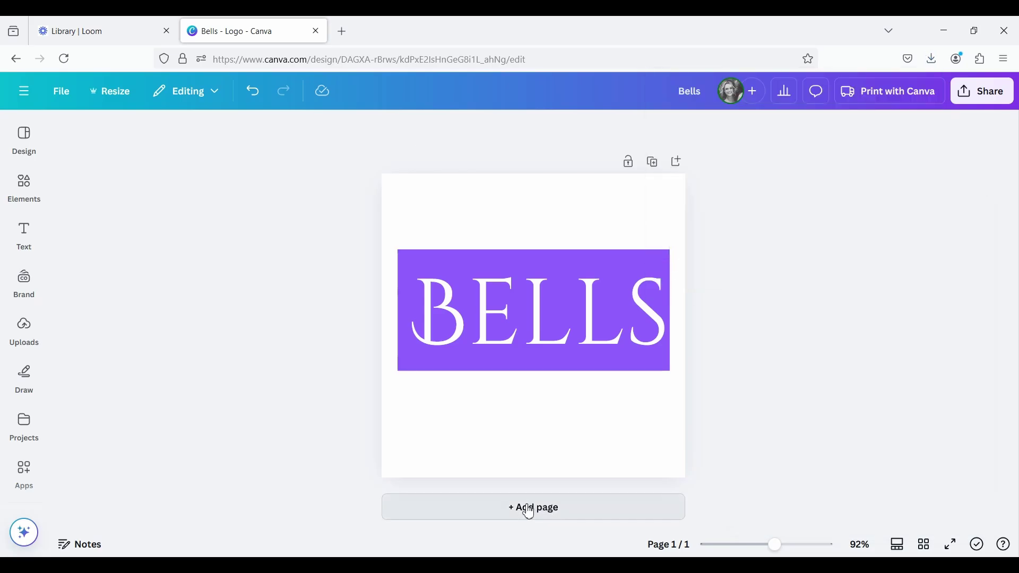
pyautogui.click(530, 510)
pyautogui.click(24, 326)
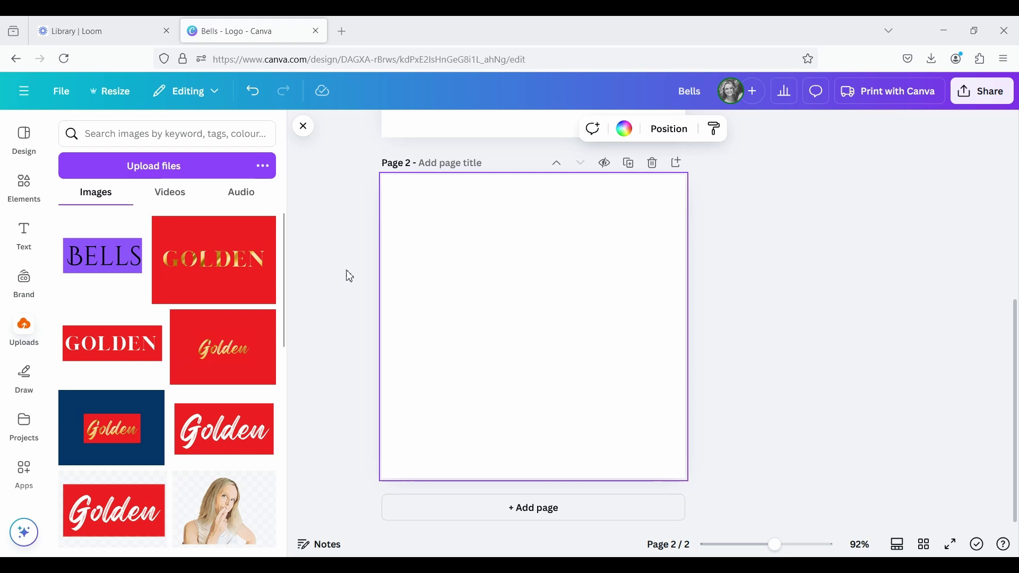
pyautogui.click(181, 160)
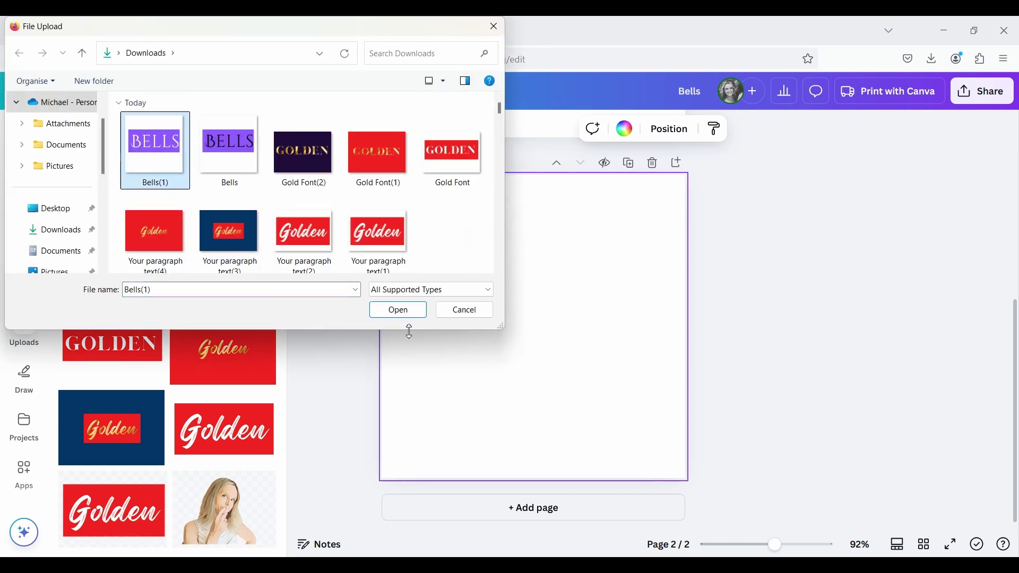
pyautogui.click(405, 310)
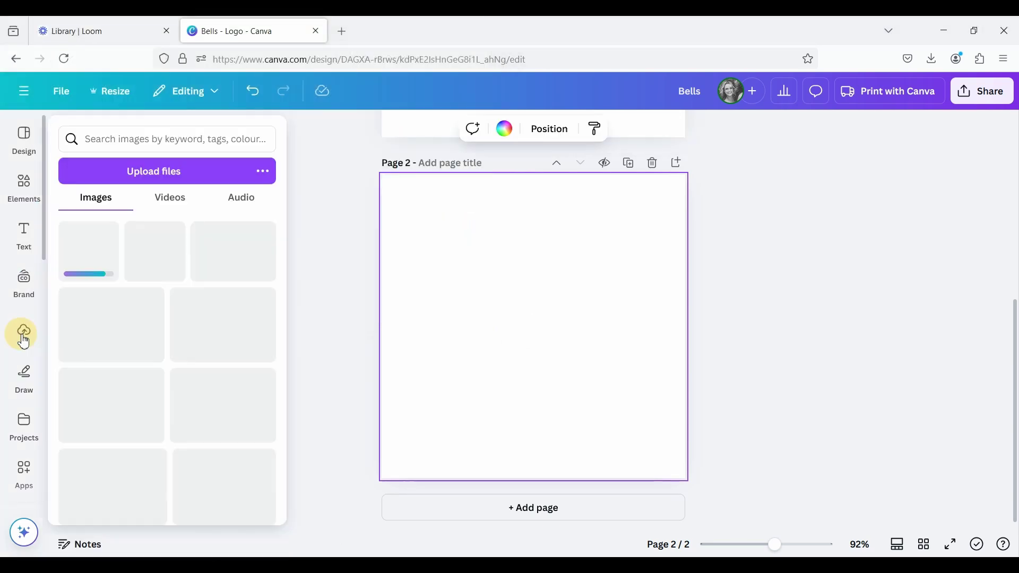
# Step: Place the BELLS image on page 2, trimming and stretching it across the page width
pyautogui.click(305, 127)
pyautogui.moveTo(440, 421); pyautogui.dragTo(379, 478)
pyautogui.moveTo(489, 476); pyautogui.dragTo(504, 404)
pyautogui.moveTo(515, 235); pyautogui.dragTo(521, 283)
pyautogui.moveTo(627, 283); pyautogui.dragTo(682, 256)
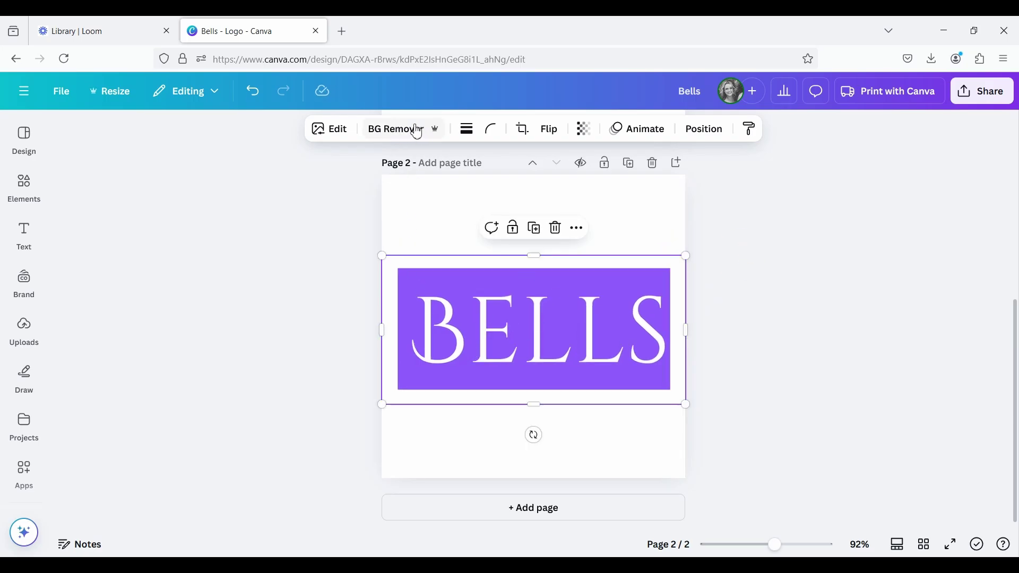
# Step: Remove the BELLS image's background and search elements for 'shiny silver'
pyautogui.click(430, 137)
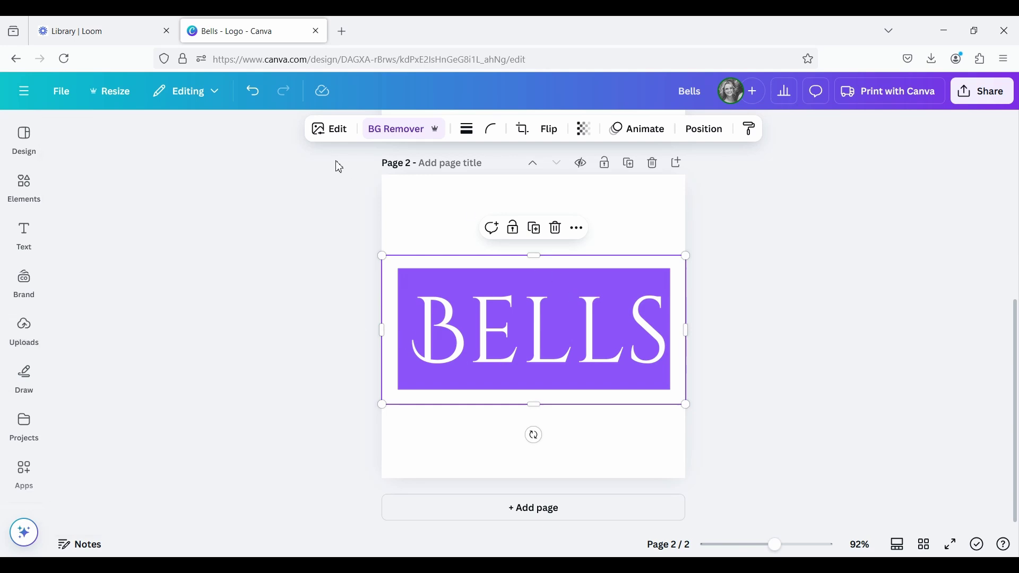
pyautogui.click(24, 184)
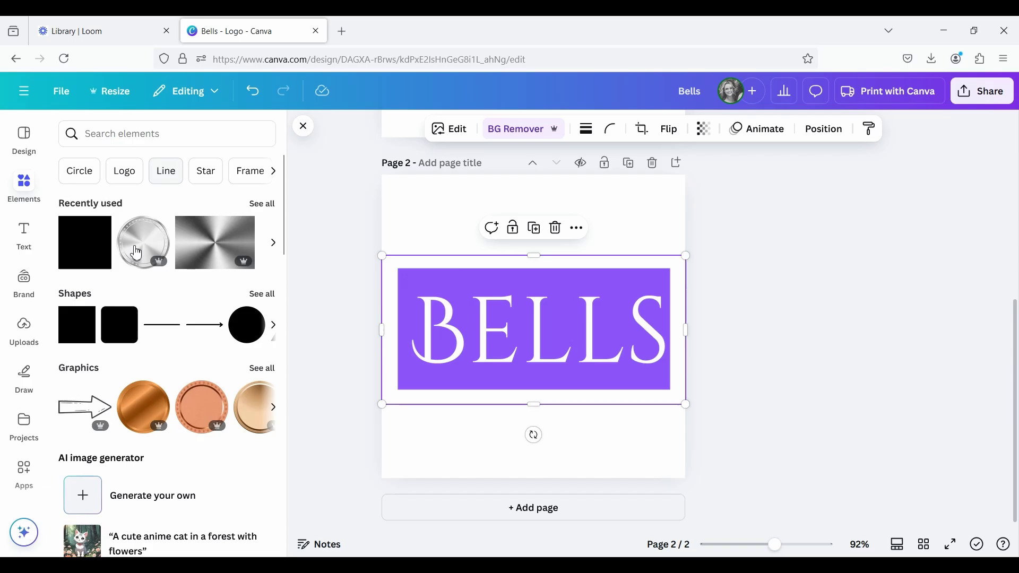
pyautogui.click(141, 133)
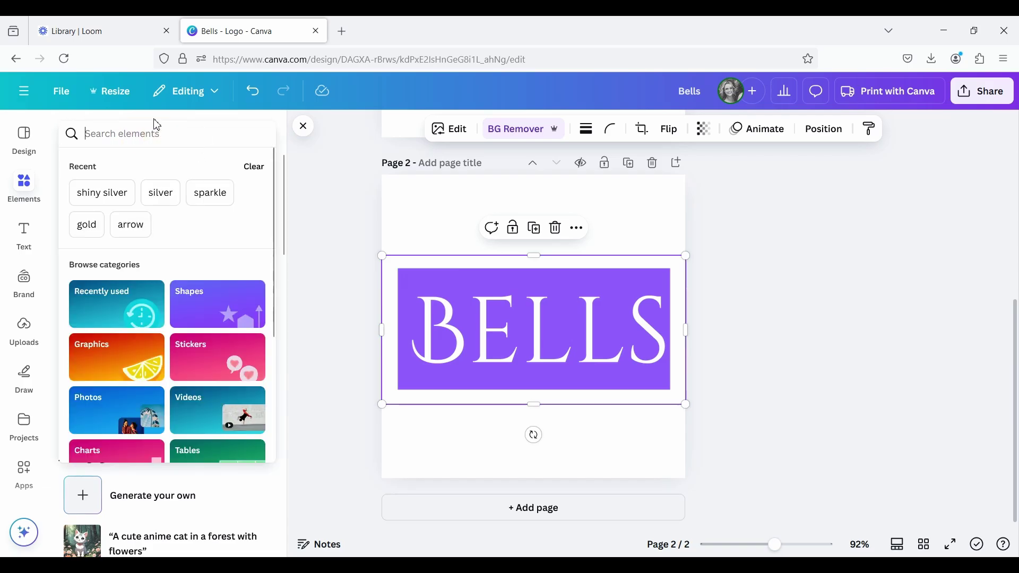
pyautogui.click(102, 192)
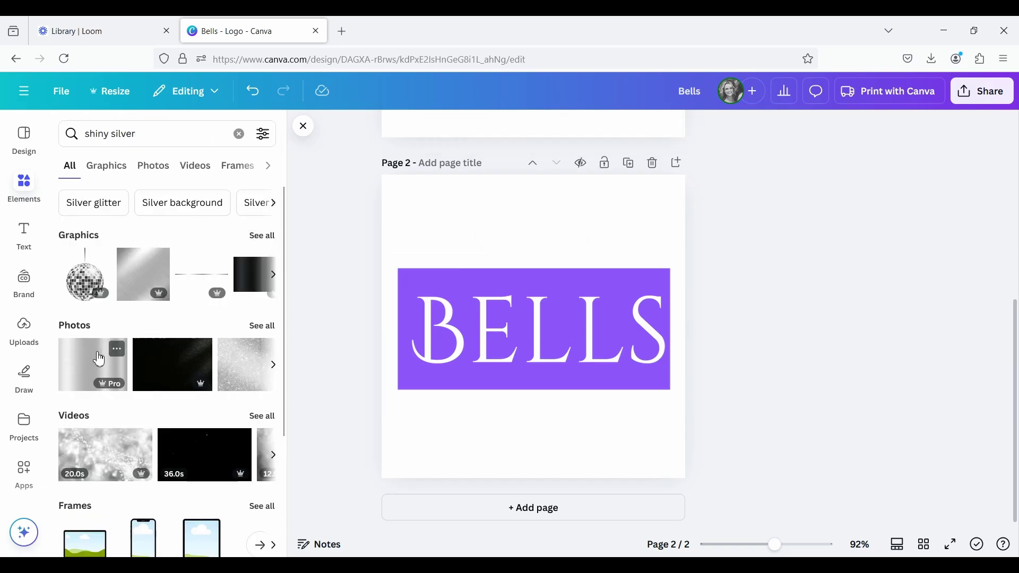
# Step: Add the brushed silver photo over BELLS, widen and centre it, then rotate it about 18°
pyautogui.click(89, 368)
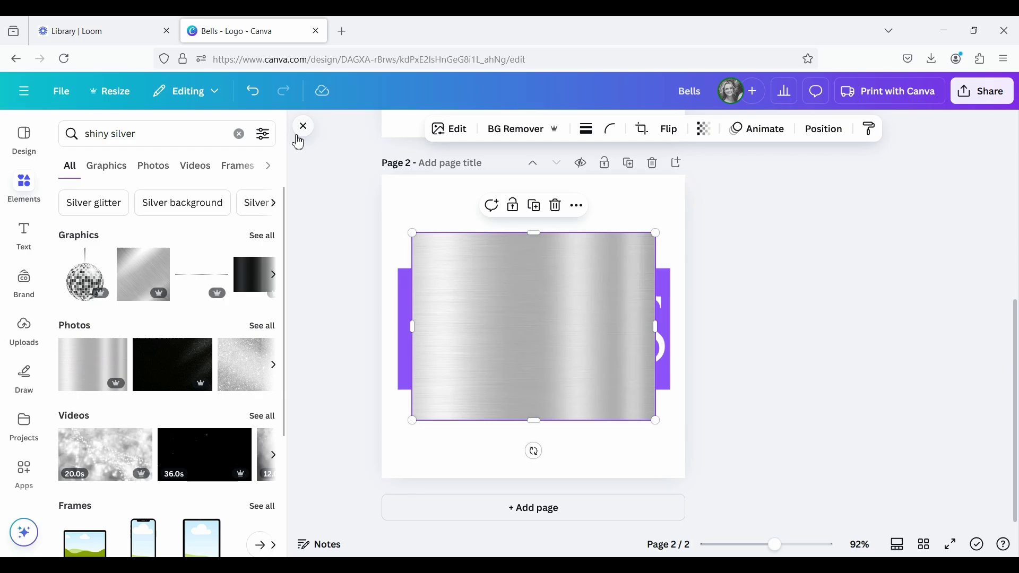
pyautogui.click(302, 130)
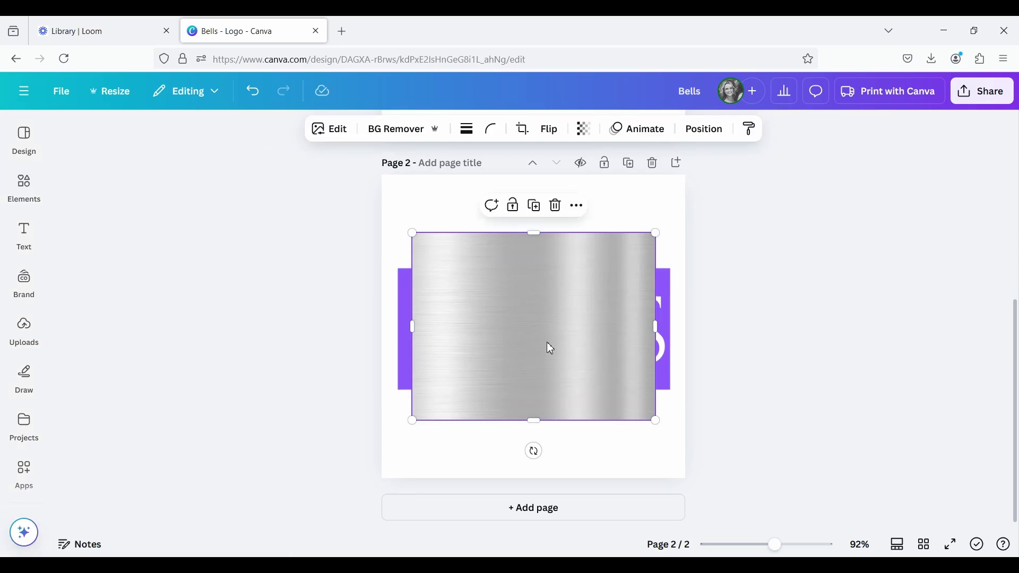
pyautogui.moveTo(541, 359); pyautogui.dragTo(521, 367)
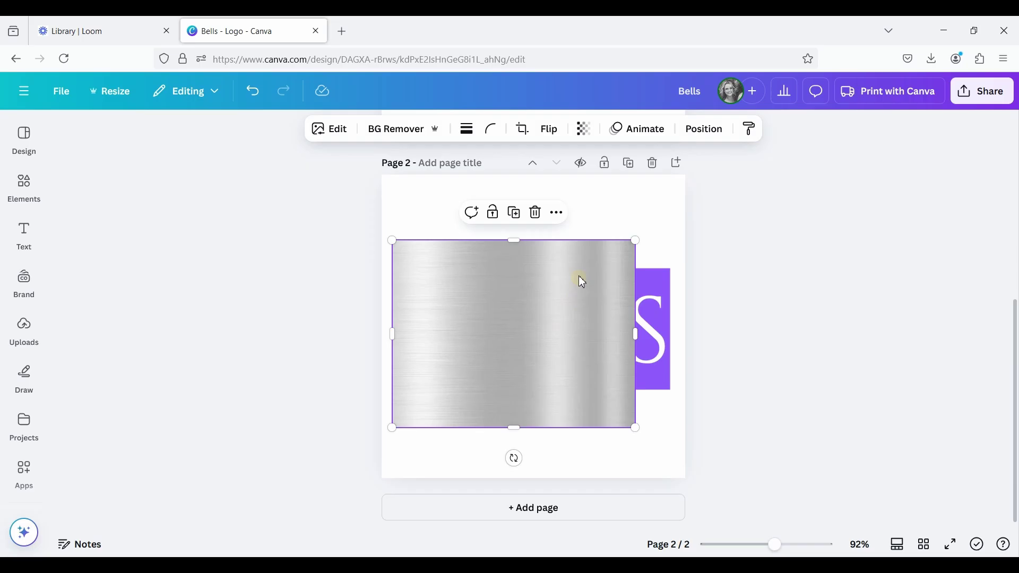
pyautogui.moveTo(643, 340); pyautogui.dragTo(676, 340)
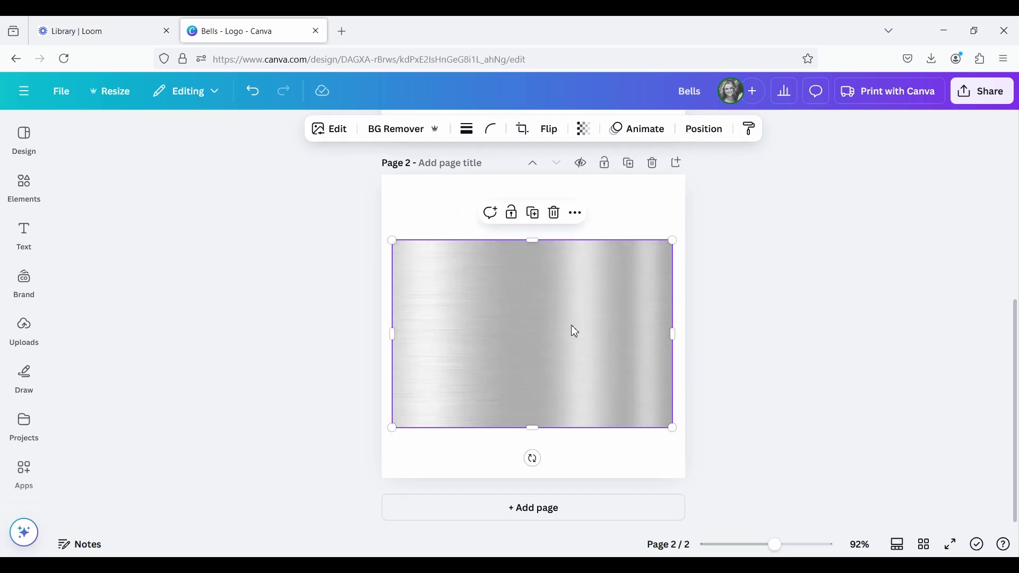
pyautogui.moveTo(608, 404); pyautogui.dragTo(616, 375)
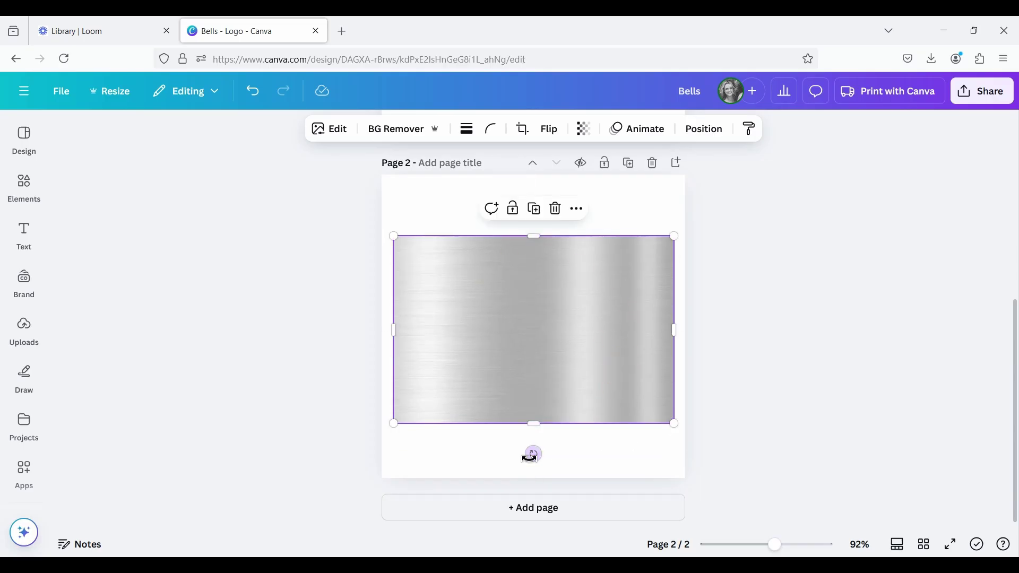
pyautogui.moveTo(533, 455); pyautogui.dragTo(478, 506)
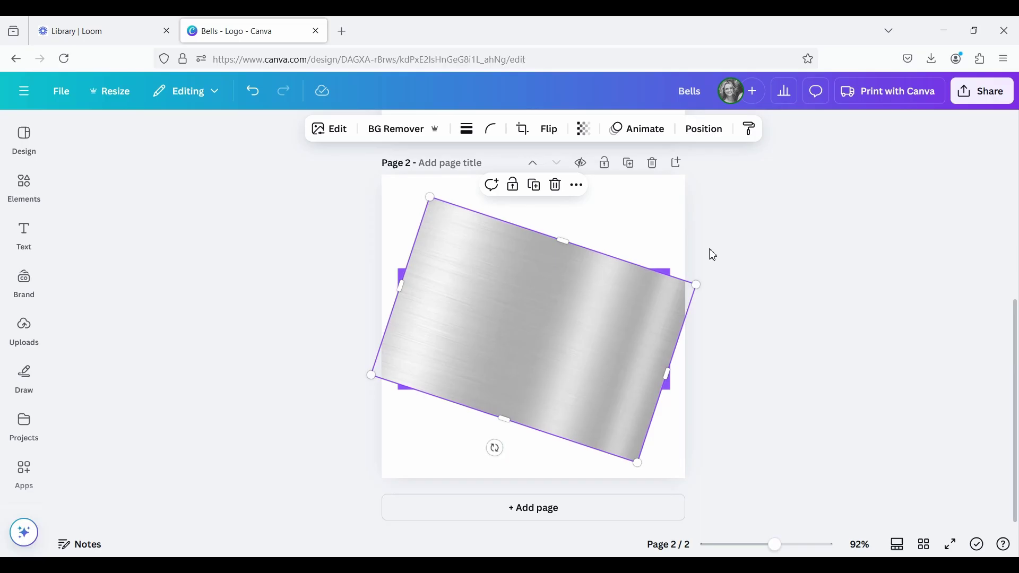
# Step: Send the silver image to the back behind BELLS and nudge it slightly into place
pyautogui.click(702, 130)
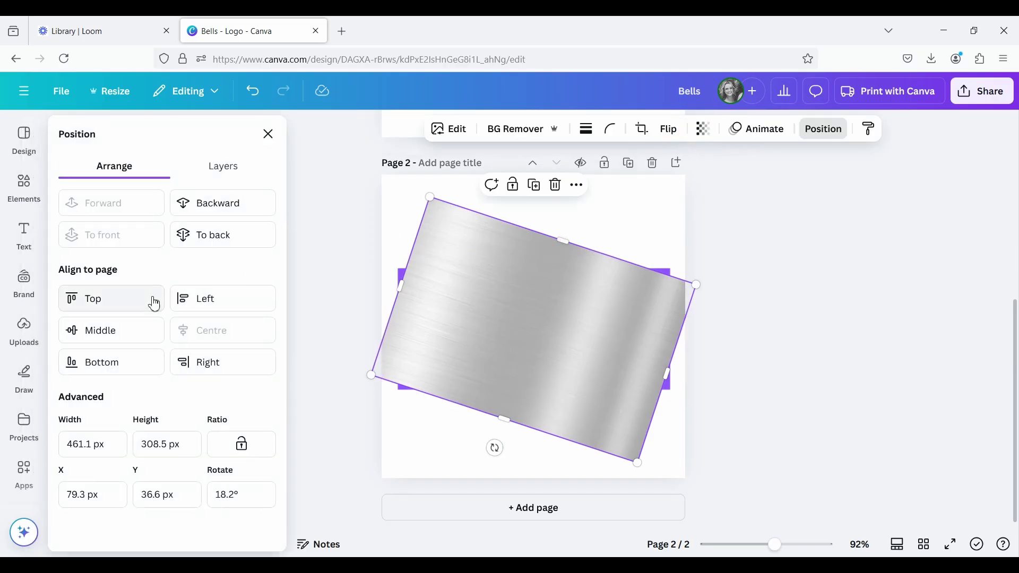
pyautogui.click(221, 249)
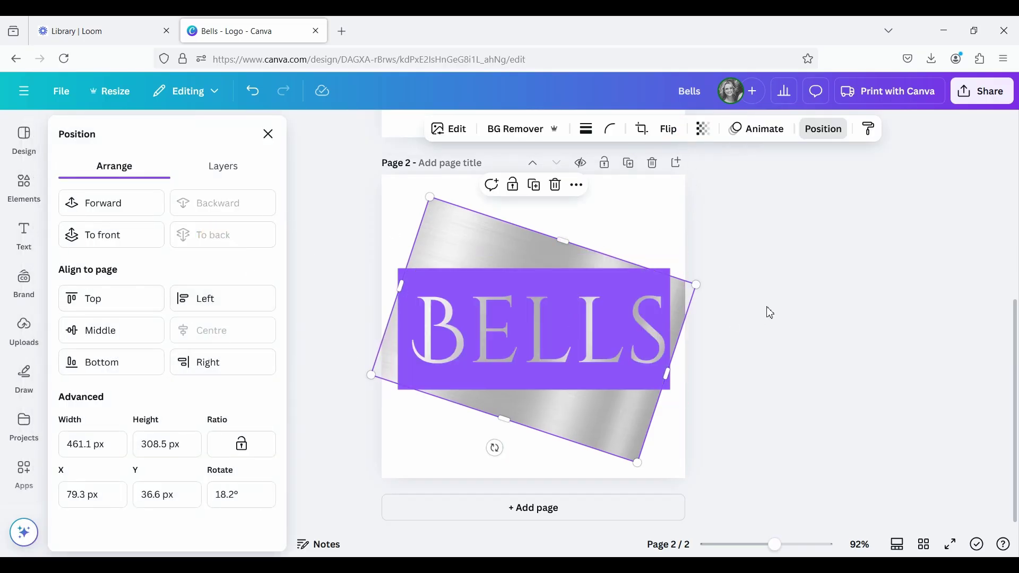
pyautogui.press('Escape')
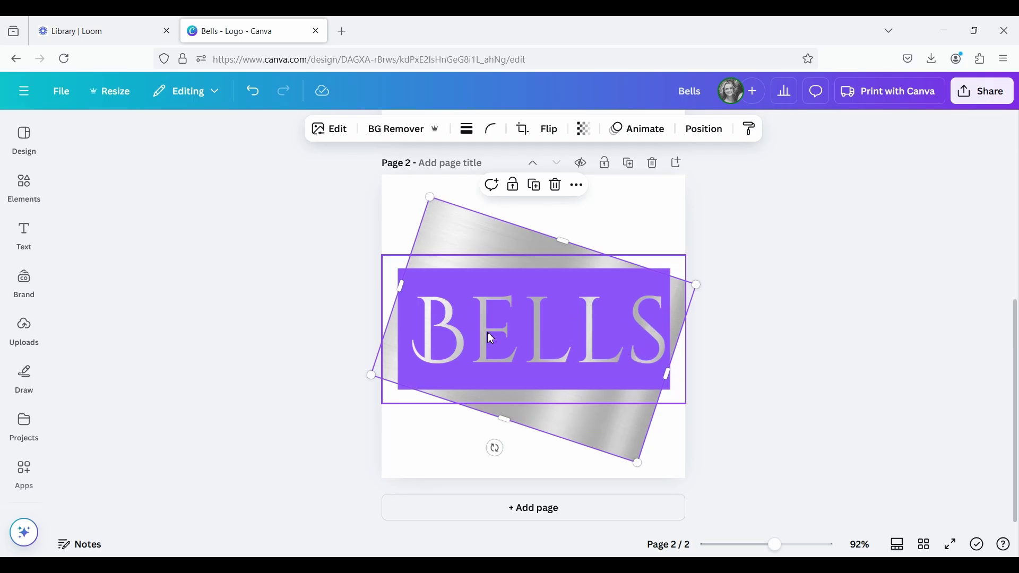
pyautogui.moveTo(585, 429)
pyautogui.mouseDown()
pyautogui.moveTo(571, 435)
pyautogui.moveTo(565, 412)
pyautogui.moveTo(586, 395)
pyautogui.moveTo(590, 441)
pyautogui.mouseUp()
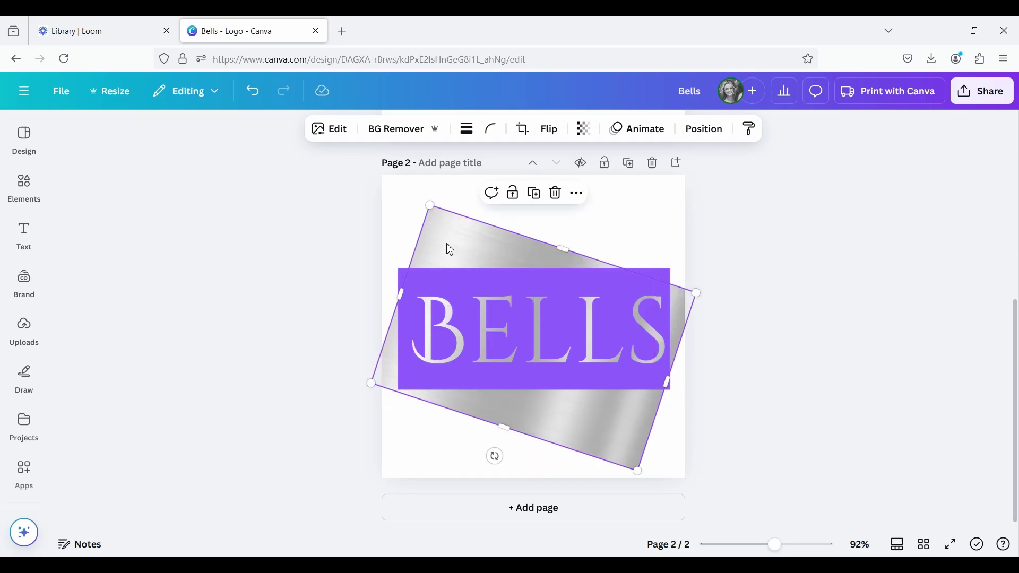
# Step: Adjust the silver image to brightness 11, contrast 11, vibrance 29 and saturation 8
pyautogui.click(336, 132)
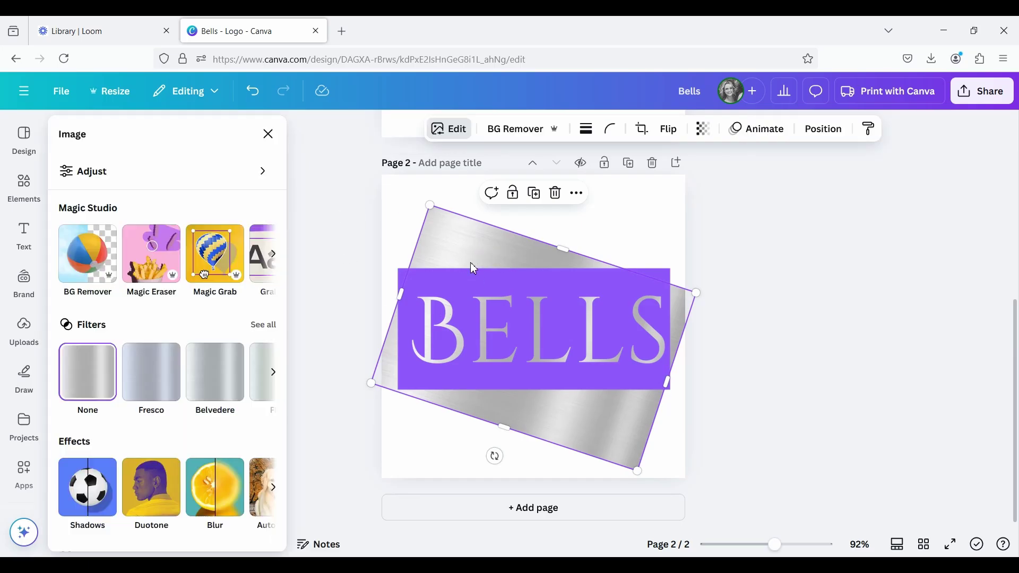
pyautogui.click(135, 175)
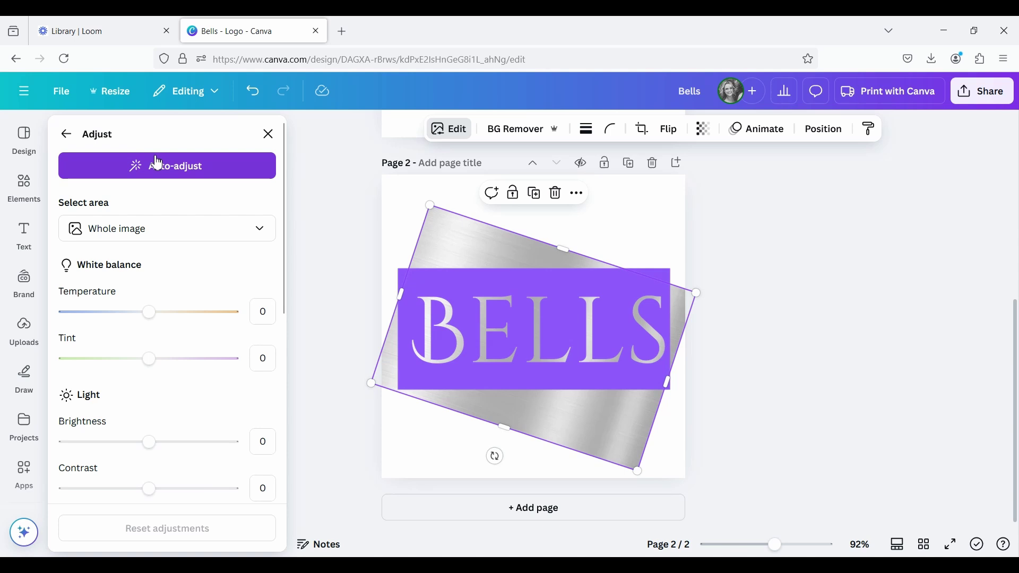
pyautogui.scroll(-3, 151, 277)
pyautogui.moveTo(154, 270); pyautogui.dragTo(158, 271)
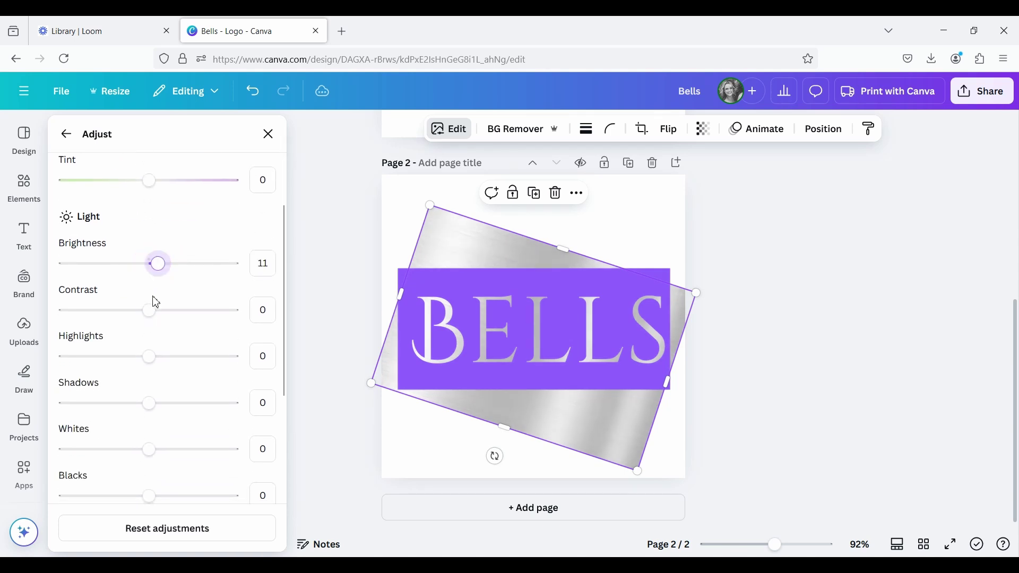
pyautogui.moveTo(151, 310); pyautogui.dragTo(158, 312)
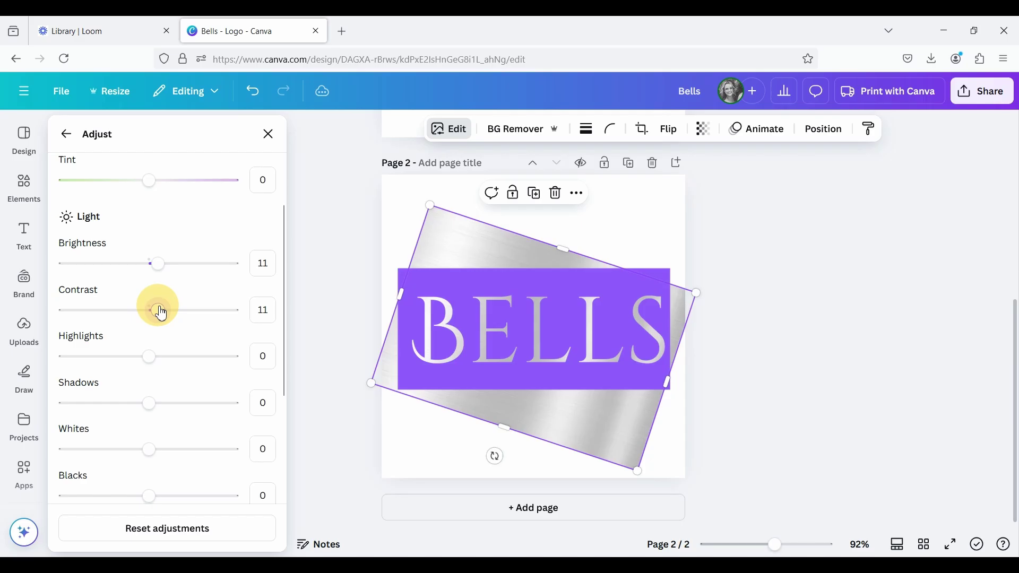
pyautogui.scroll(-4, 160, 318)
pyautogui.moveTo(150, 403); pyautogui.dragTo(174, 413)
pyautogui.moveTo(150, 450); pyautogui.dragTo(158, 455)
pyautogui.click(269, 134)
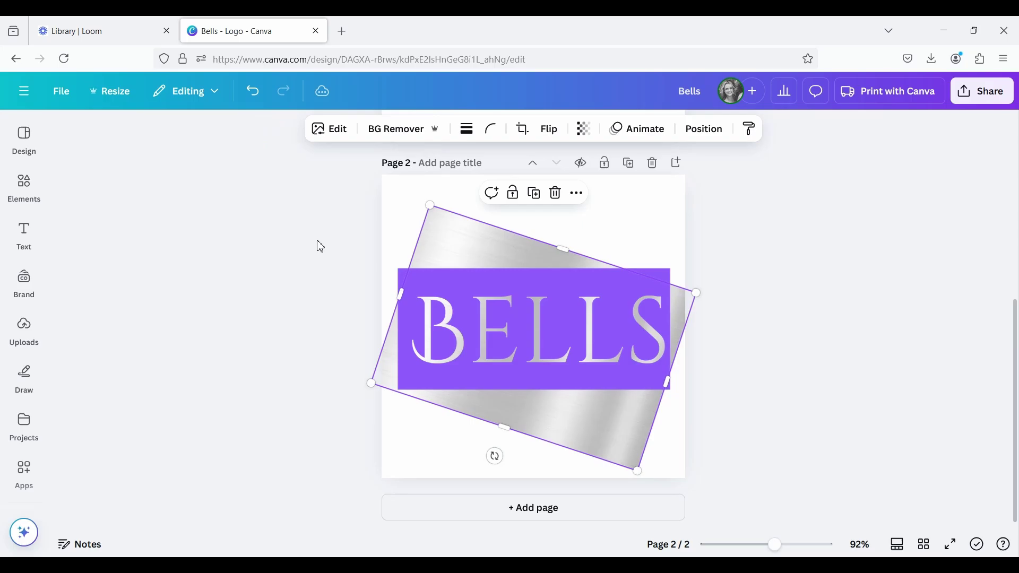
# Step: Shrink the tilted silver image from all four edges to about 429 × 246
pyautogui.click(743, 372)
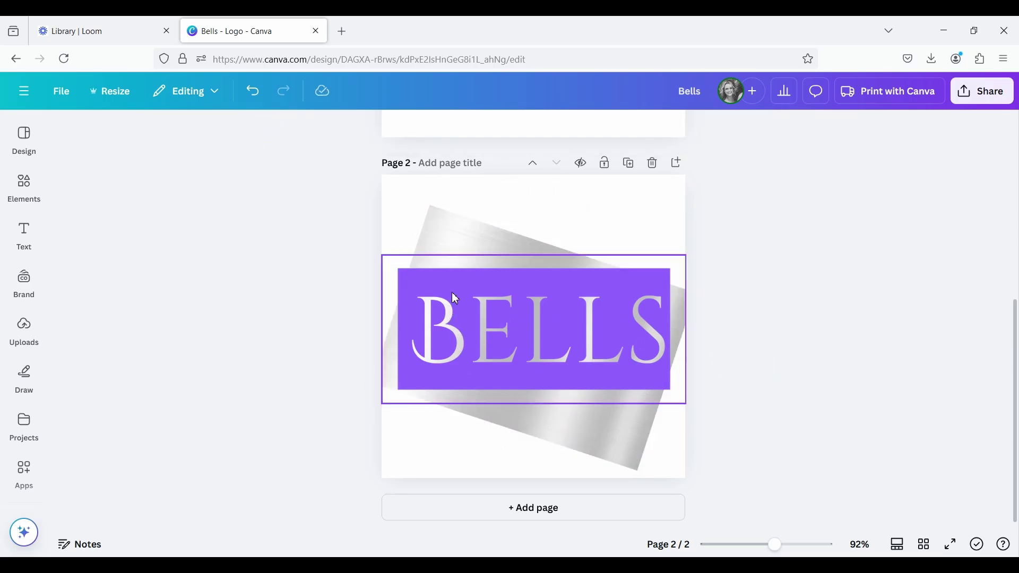
pyautogui.click(495, 233)
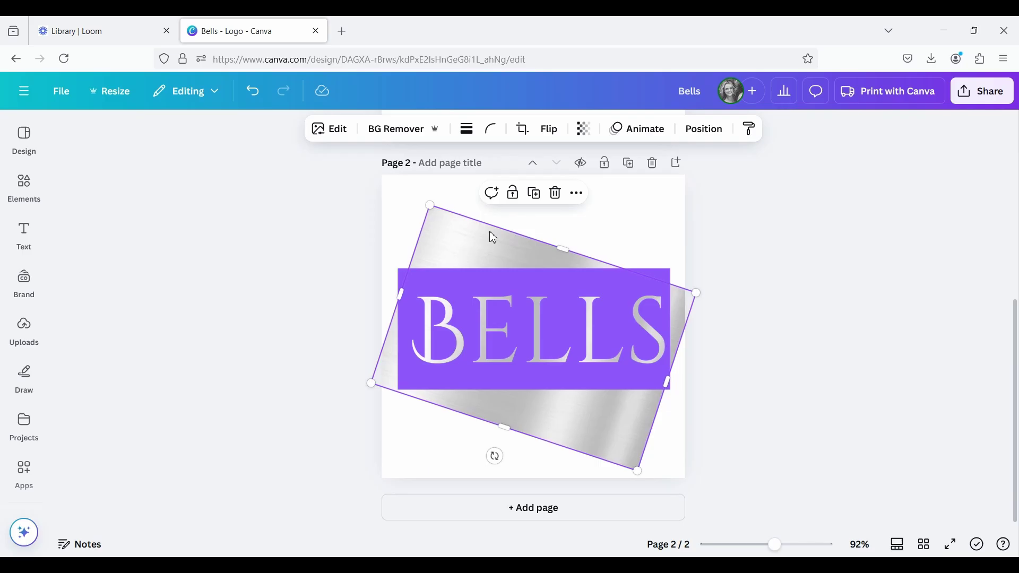
pyautogui.moveTo(561, 247); pyautogui.dragTo(555, 257)
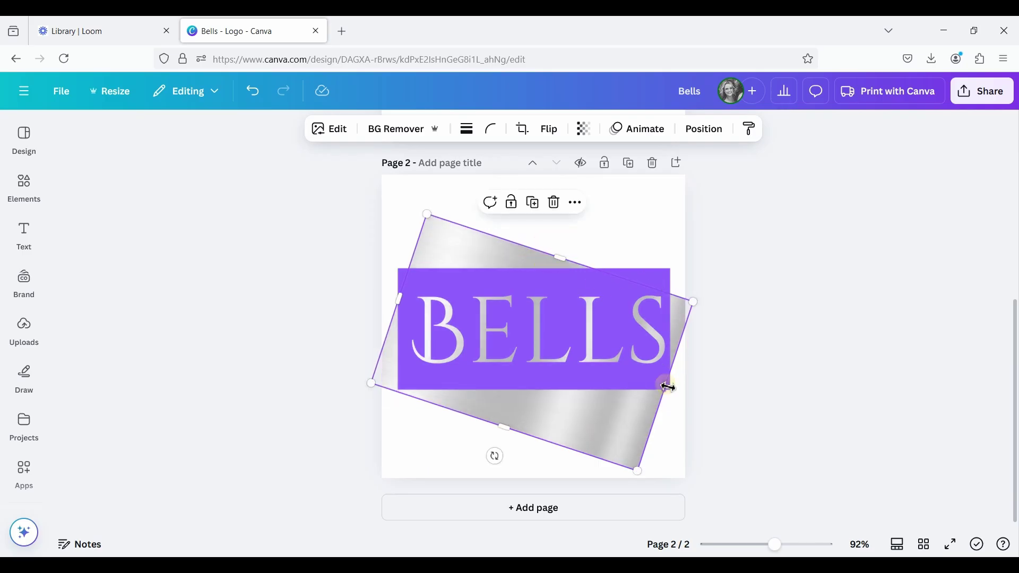
pyautogui.moveTo(666, 385); pyautogui.dragTo(658, 385)
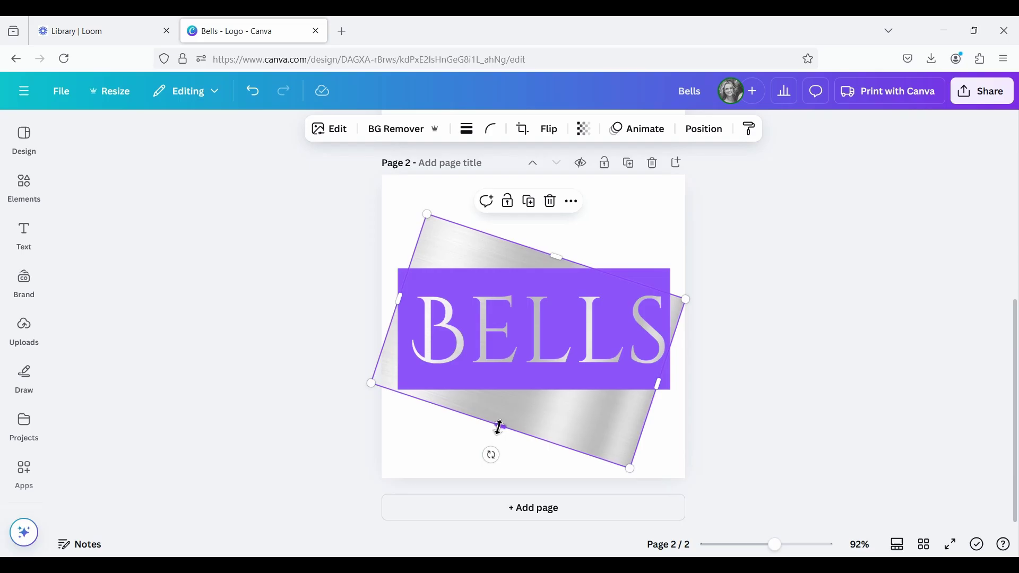
pyautogui.moveTo(499, 427); pyautogui.dragTo(518, 403)
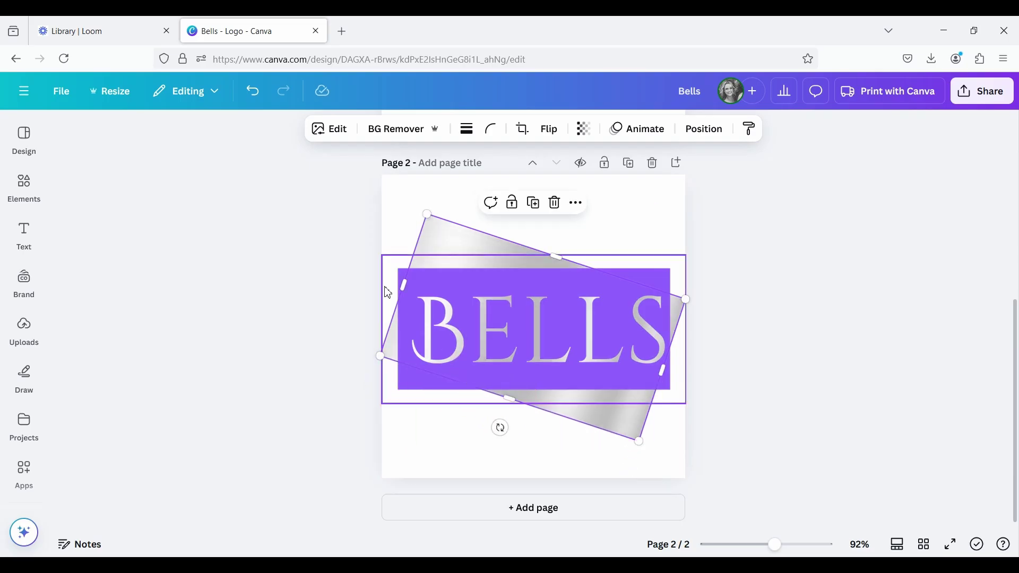
pyautogui.moveTo(404, 286); pyautogui.dragTo(419, 295)
pyautogui.click(783, 332)
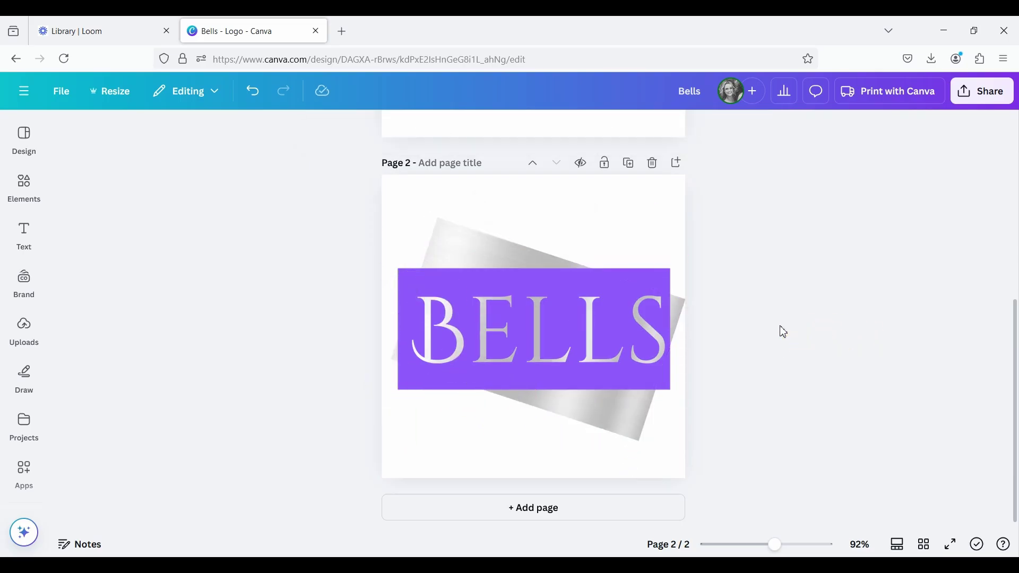
# Step: Search Elements for 'rec' and add a Rectangle shape to page 2
pyautogui.click(23, 185)
pyautogui.moveTo(136, 134); pyautogui.dragTo(90, 133)
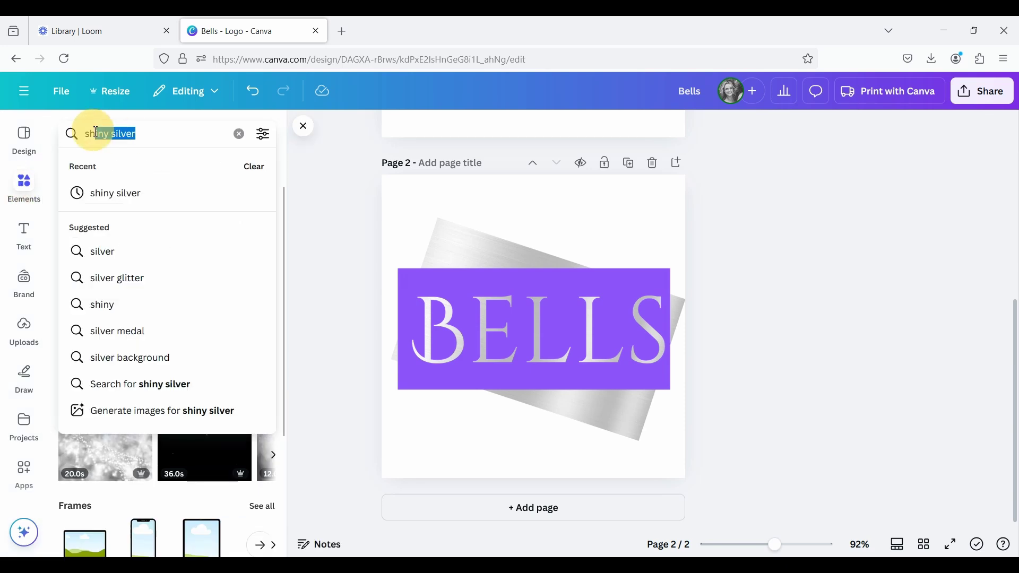
pyautogui.press('BackSpace')
pyautogui.press('BackSpace')
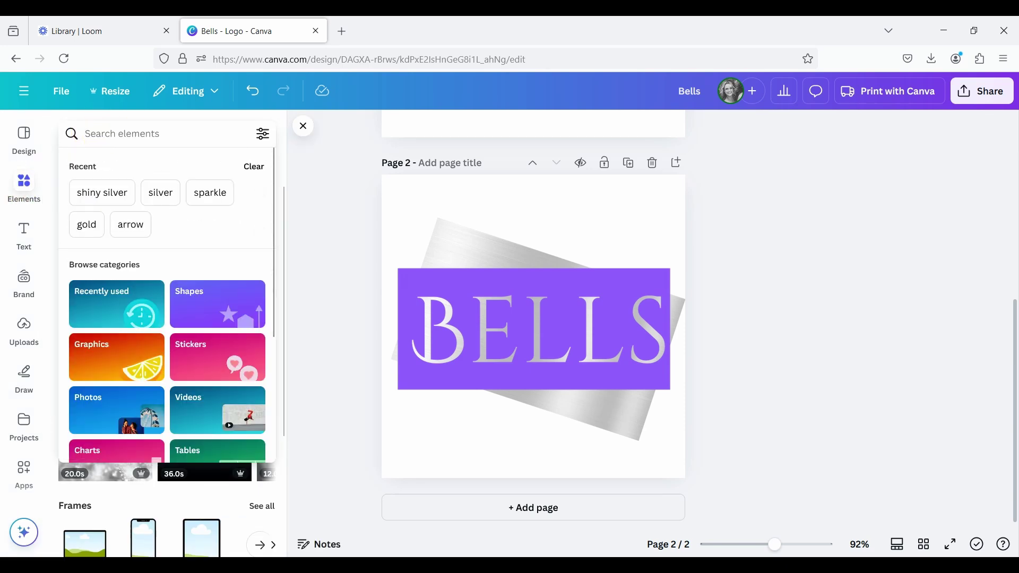
pyautogui.write('rec')
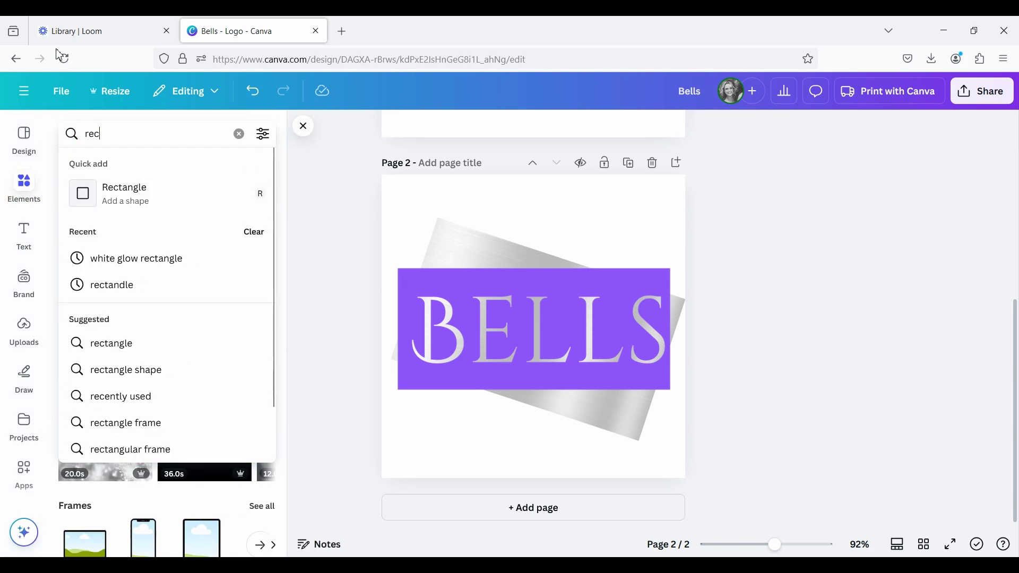
pyautogui.click(150, 186)
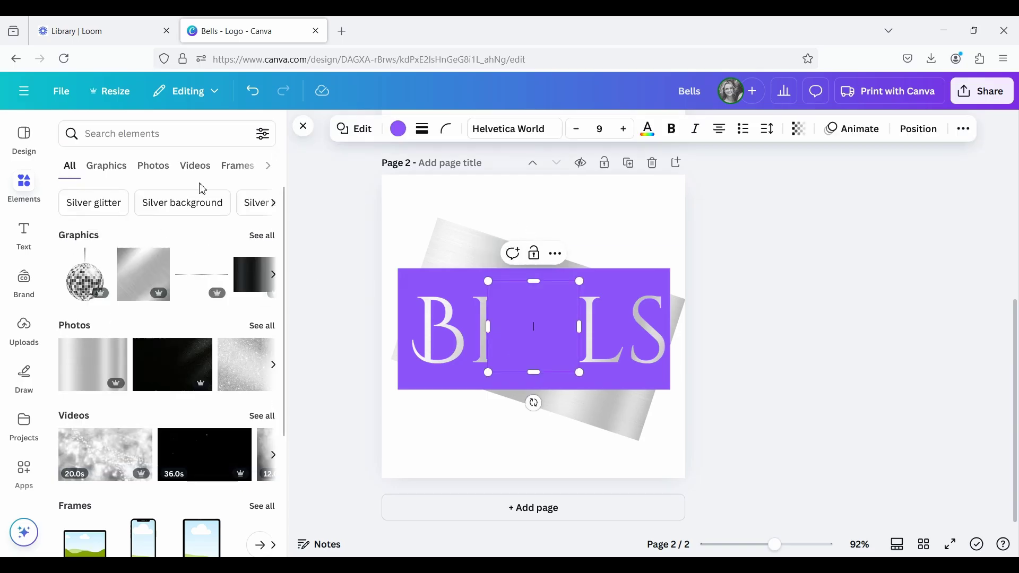
# Step: Move the purple rectangle to the page top, stretch it to the edge, and duplicate it
pyautogui.click(517, 325)
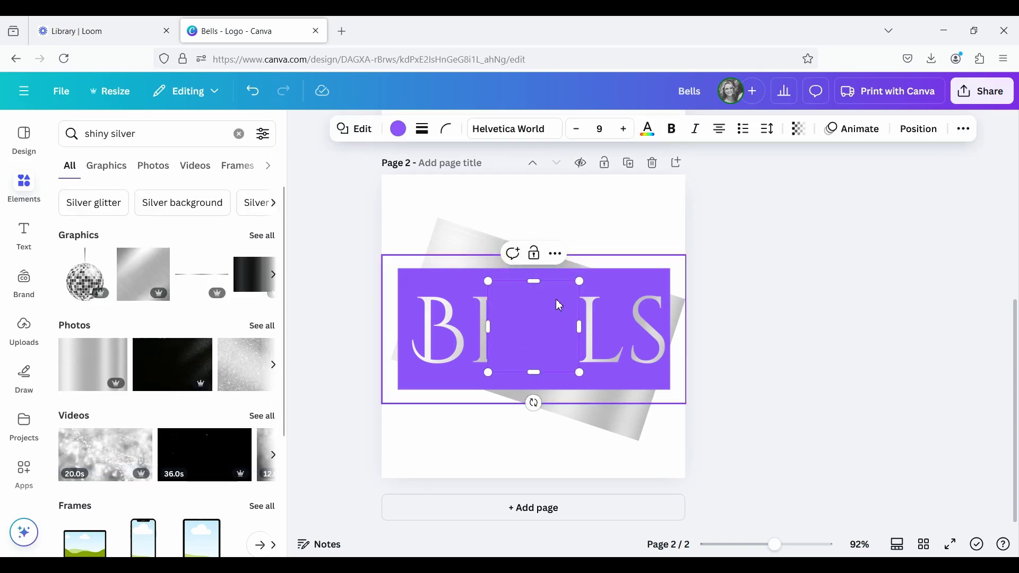
pyautogui.moveTo(559, 306); pyautogui.dragTo(709, 231)
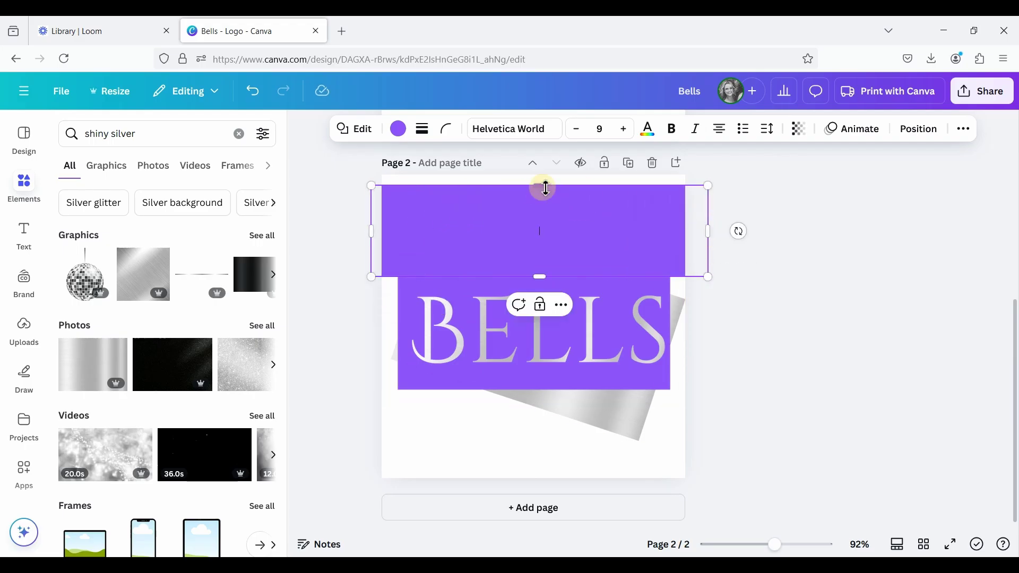
pyautogui.moveTo(546, 189); pyautogui.dragTo(544, 175)
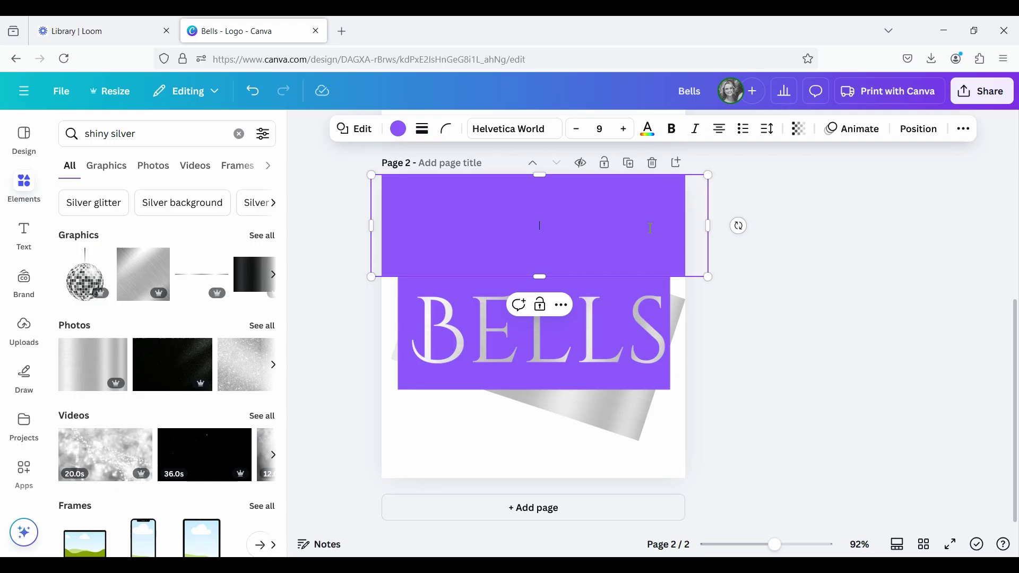
pyautogui.click(631, 243)
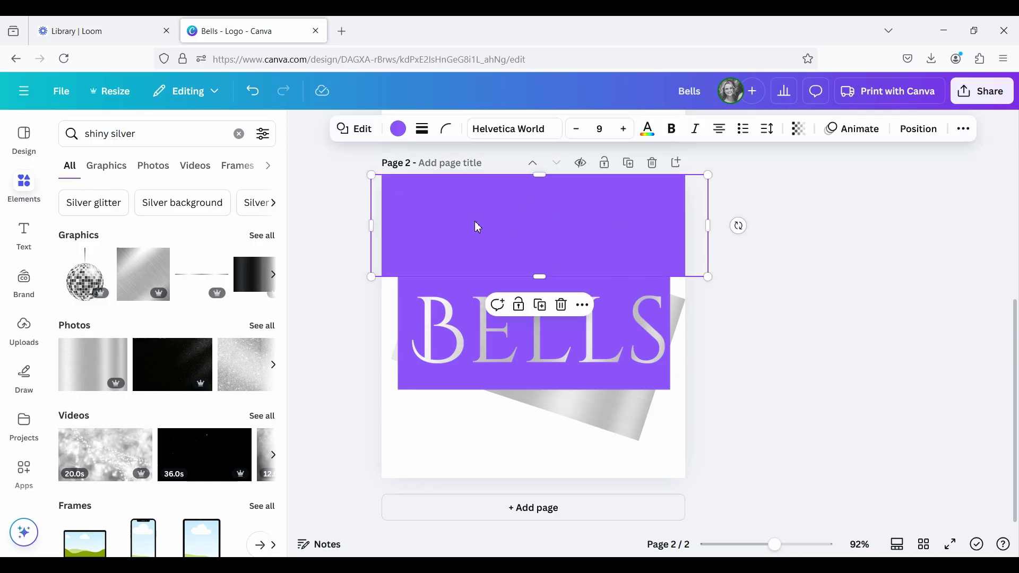
pyautogui.click(541, 308)
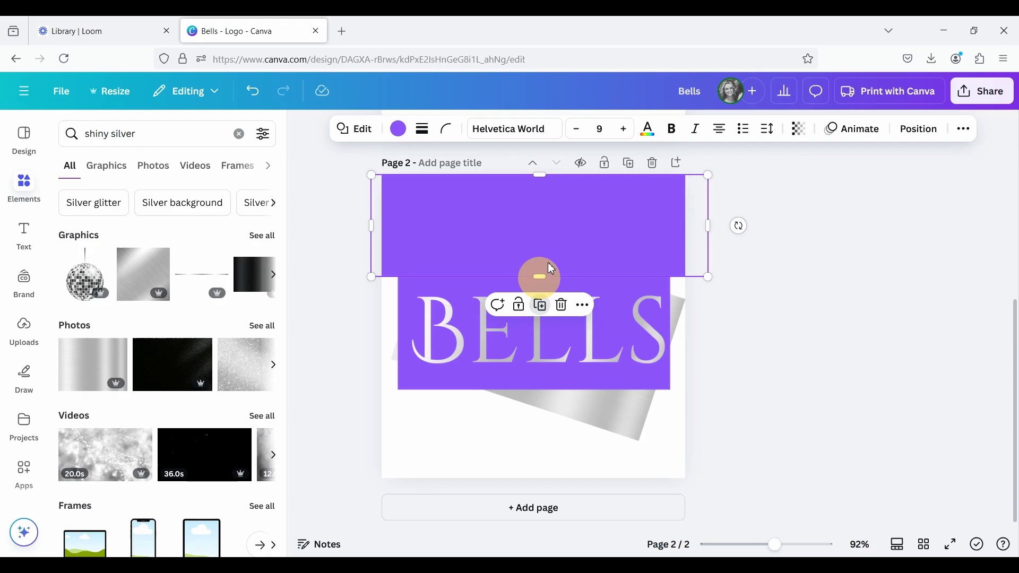
# Step: Move the rectangle copy below the BELLS lettering
pyautogui.moveTo(591, 221); pyautogui.dragTo(591, 420)
pyautogui.click(755, 364)
pyautogui.click(615, 421)
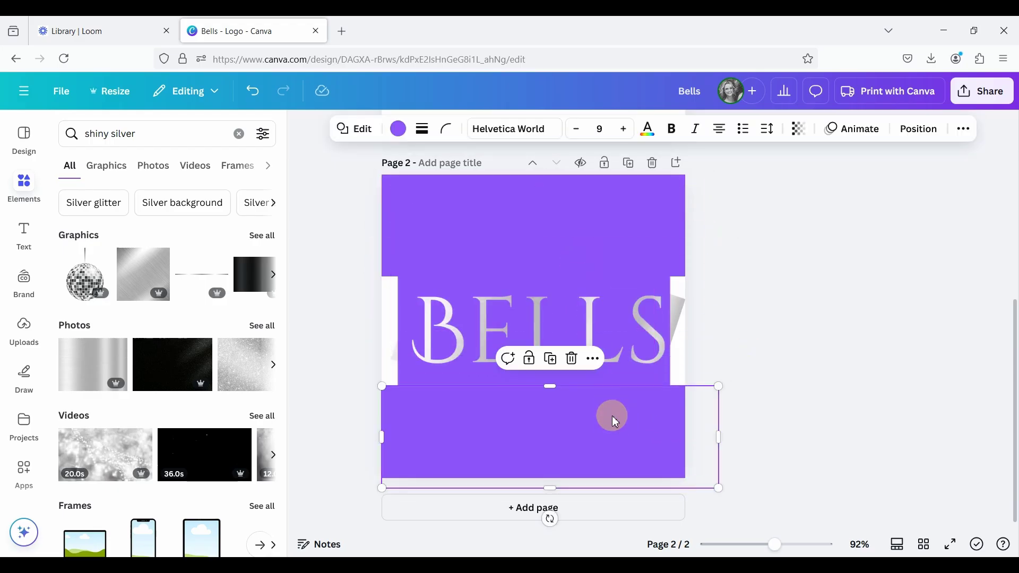
# Step: Duplicate it into a narrow purple strip stretched up the right margin
pyautogui.click(549, 373)
pyautogui.moveTo(494, 435); pyautogui.dragTo(505, 416)
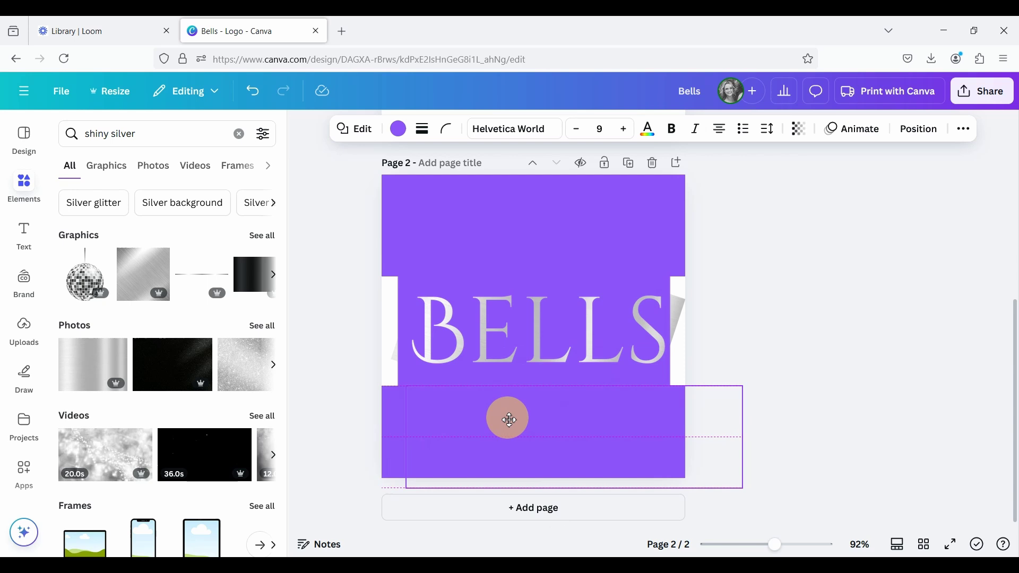
pyautogui.click(403, 432)
pyautogui.moveTo(403, 433); pyautogui.dragTo(668, 440)
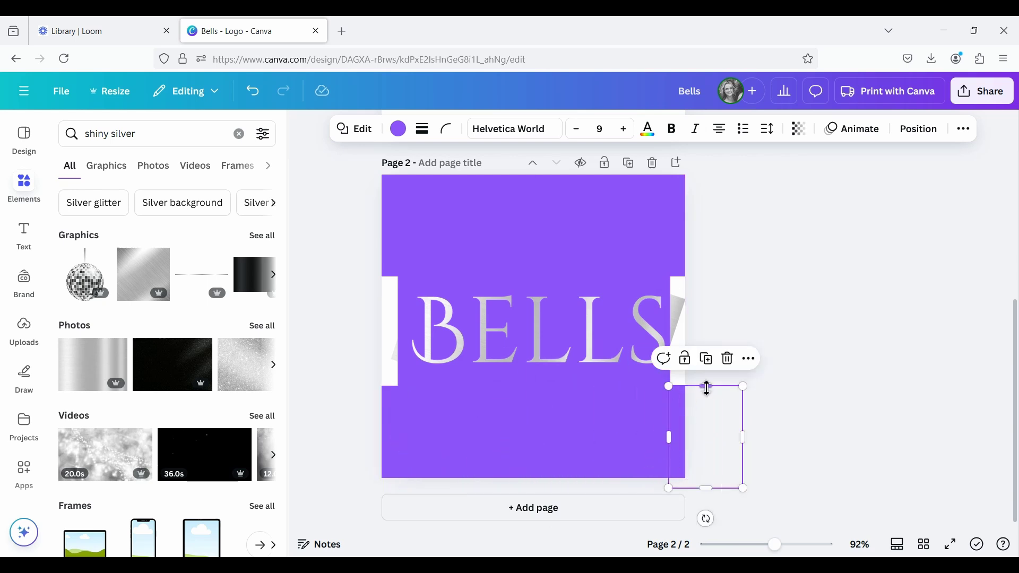
pyautogui.moveTo(705, 387); pyautogui.dragTo(706, 264)
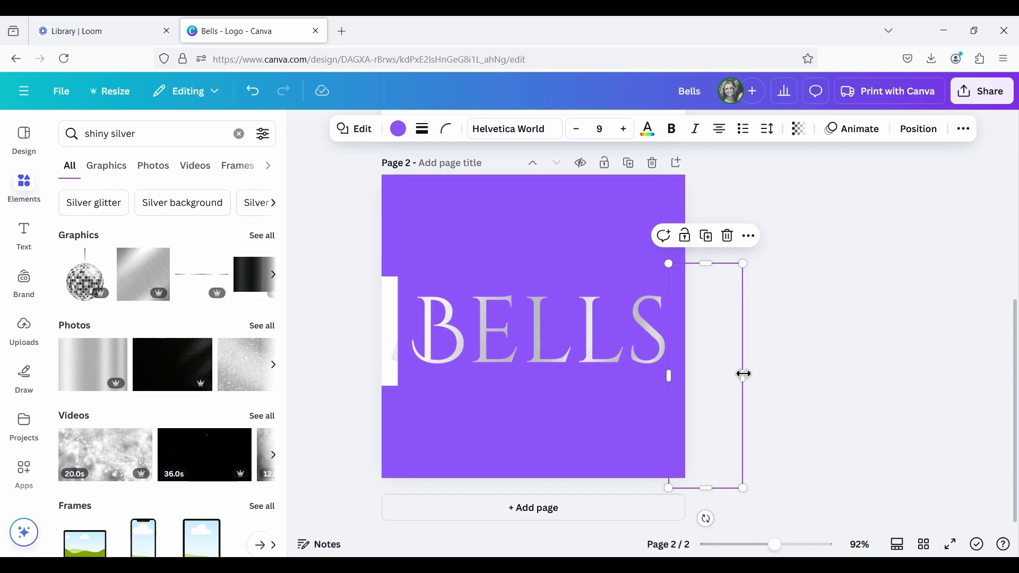
pyautogui.click(775, 363)
# Step: Copy the right strip over to the page's left edge
pyautogui.click(678, 345)
pyautogui.click(706, 235)
pyautogui.moveTo(722, 329); pyautogui.dragTo(375, 286)
pyautogui.click(794, 333)
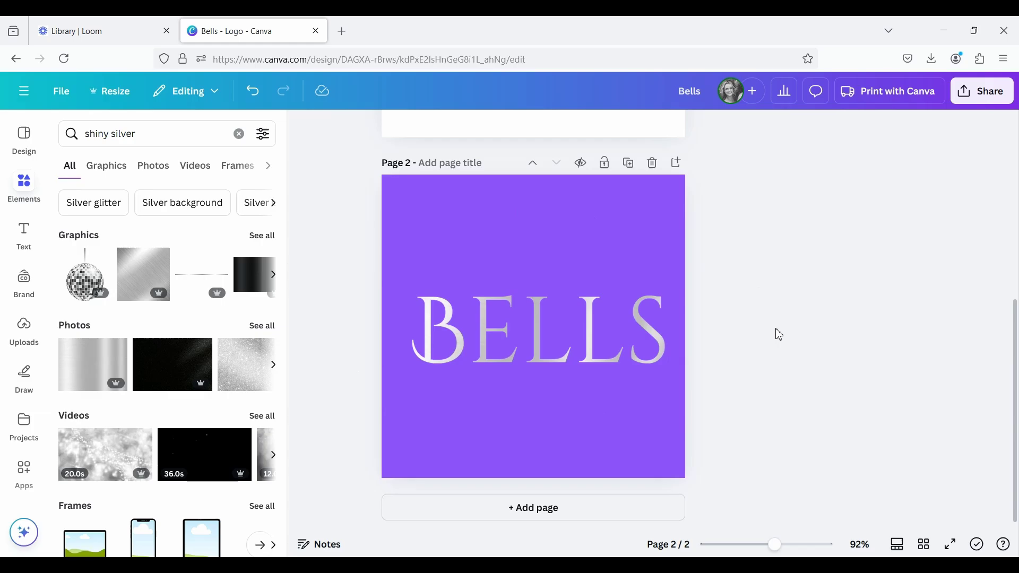
# Step: Download only Page 2 as a PNG at size 3, 1,500 × 1,500 px
pyautogui.click(982, 90)
pyautogui.click(768, 359)
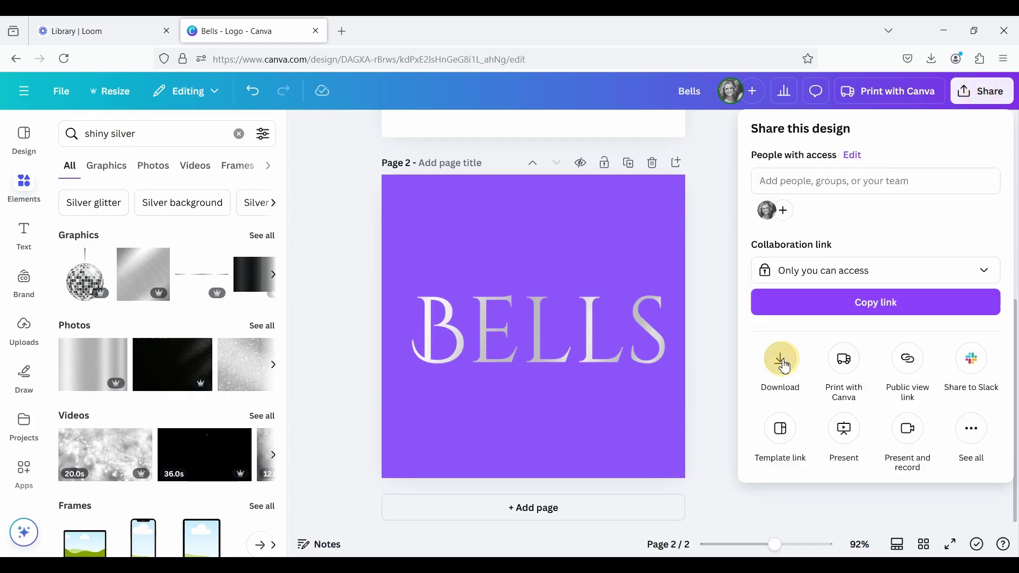
pyautogui.click(791, 366)
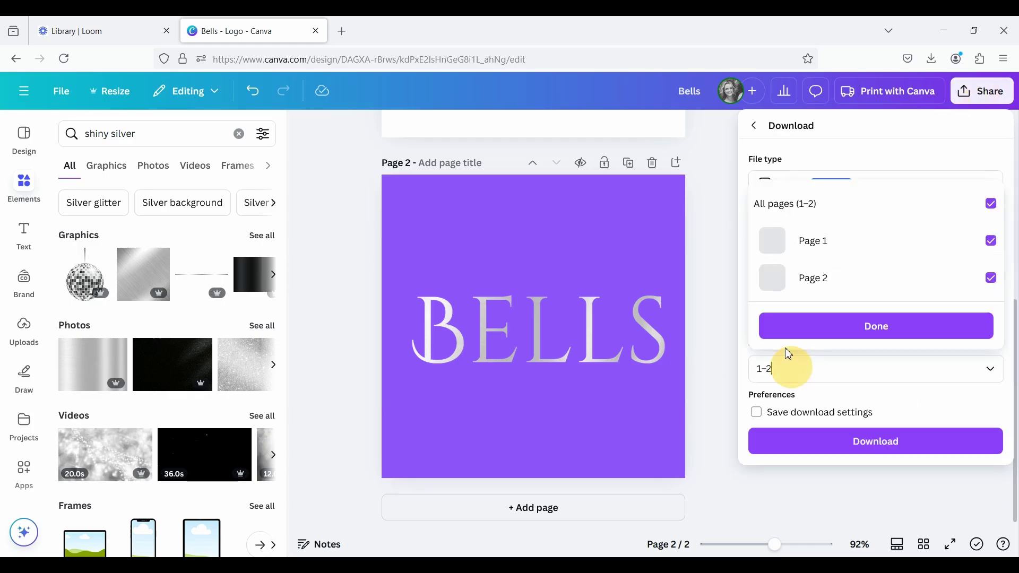
pyautogui.click(786, 206)
pyautogui.click(799, 280)
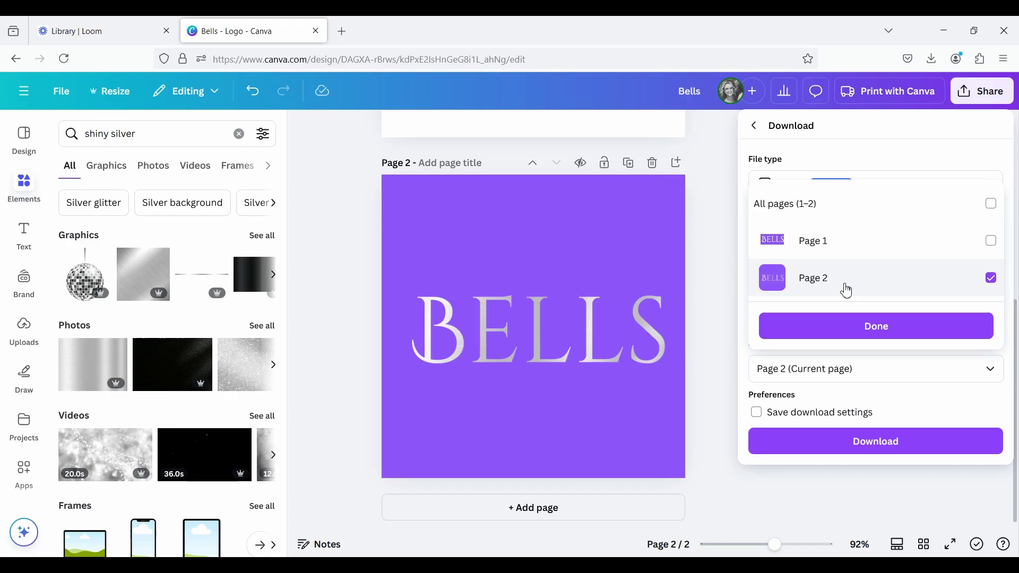
pyautogui.click(844, 326)
pyautogui.moveTo(802, 239); pyautogui.dragTo(951, 230)
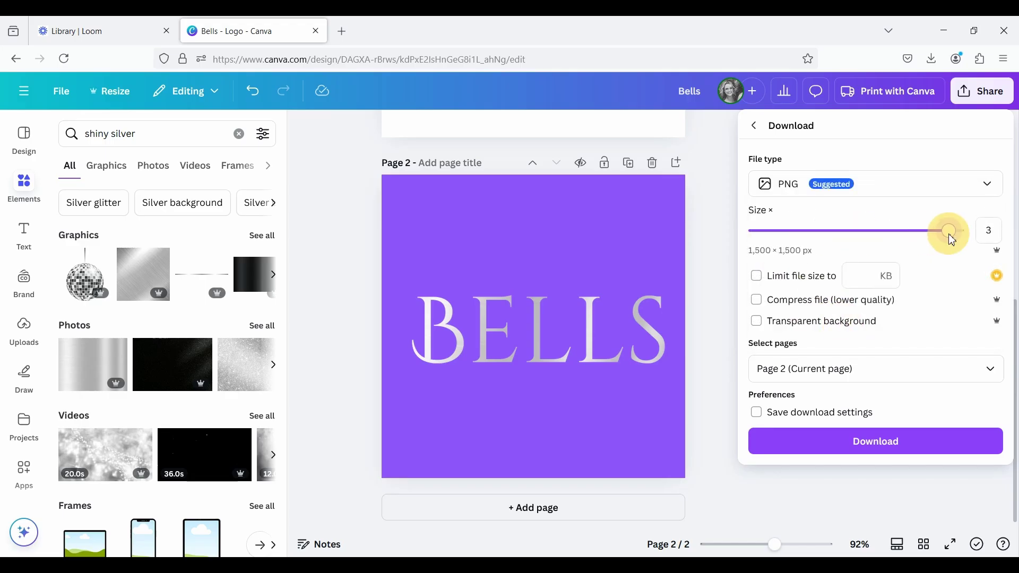
pyautogui.click(849, 443)
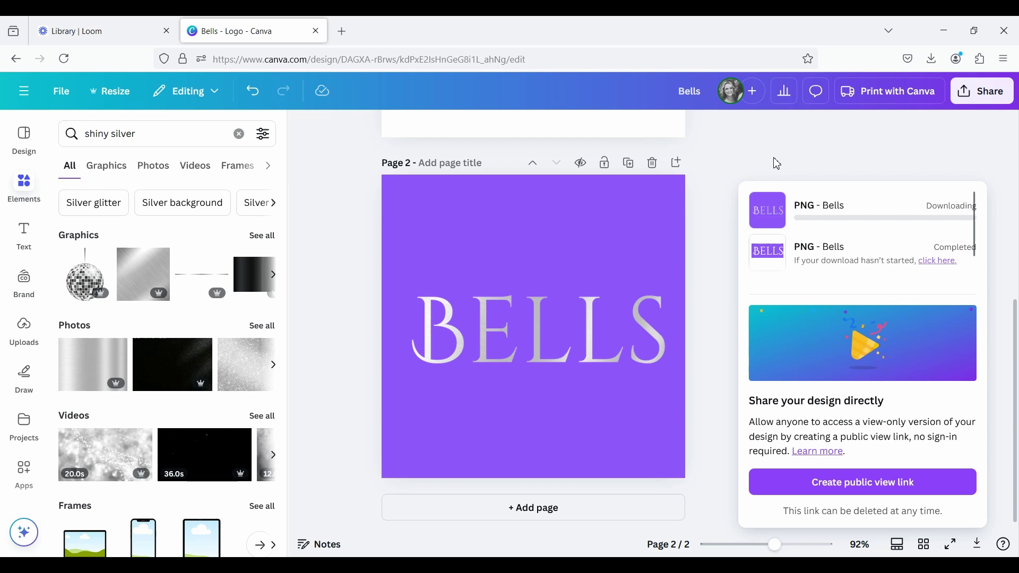
pyautogui.click(719, 170)
# Step: Add a new blank page 3 to the design
pyautogui.click(303, 127)
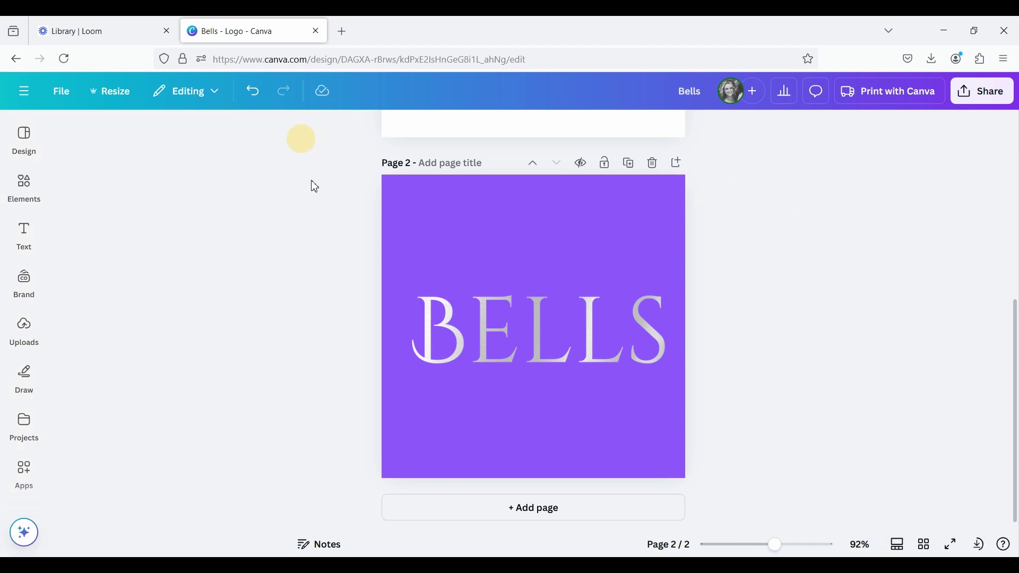
pyautogui.click(530, 515)
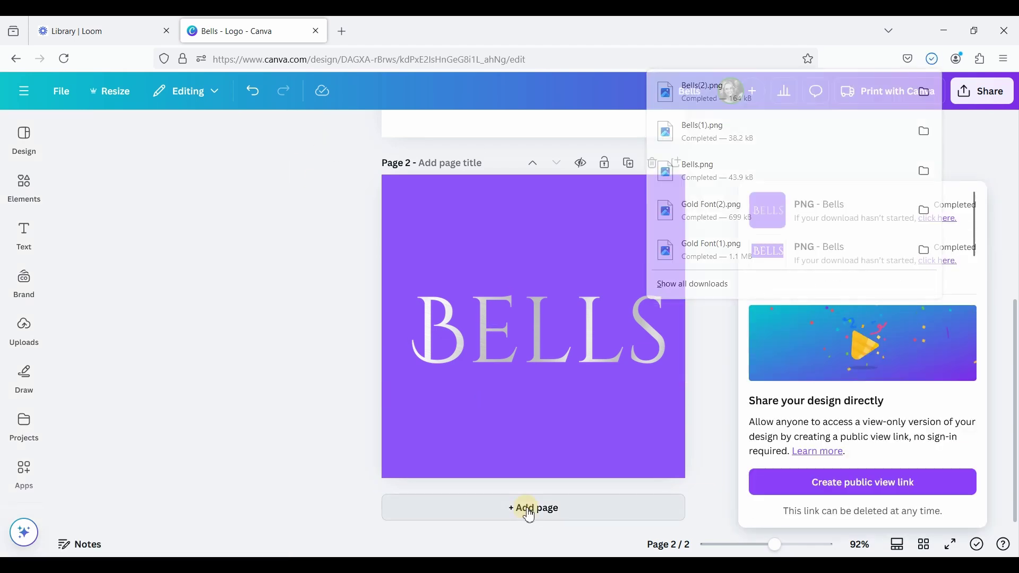
pyautogui.click(530, 512)
# Step: Upload the Bells(2) file and place it on page 3
pyautogui.click(24, 334)
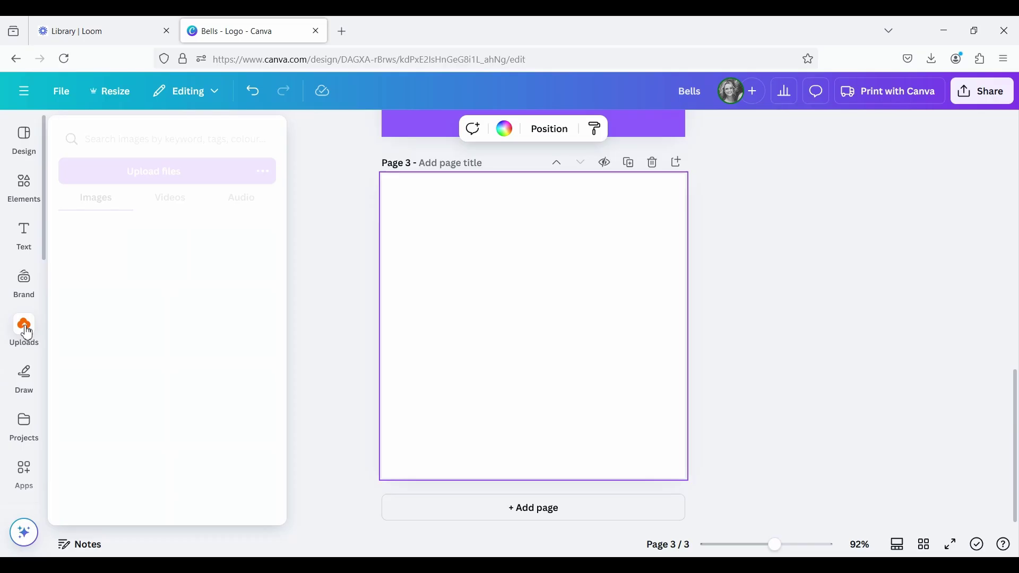
pyautogui.click(156, 177)
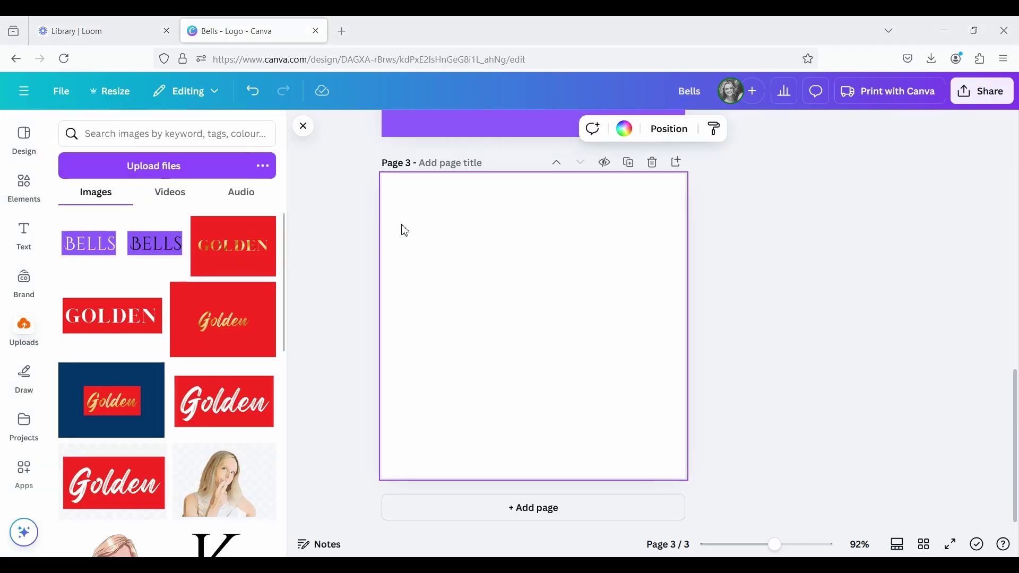
pyautogui.click(169, 158)
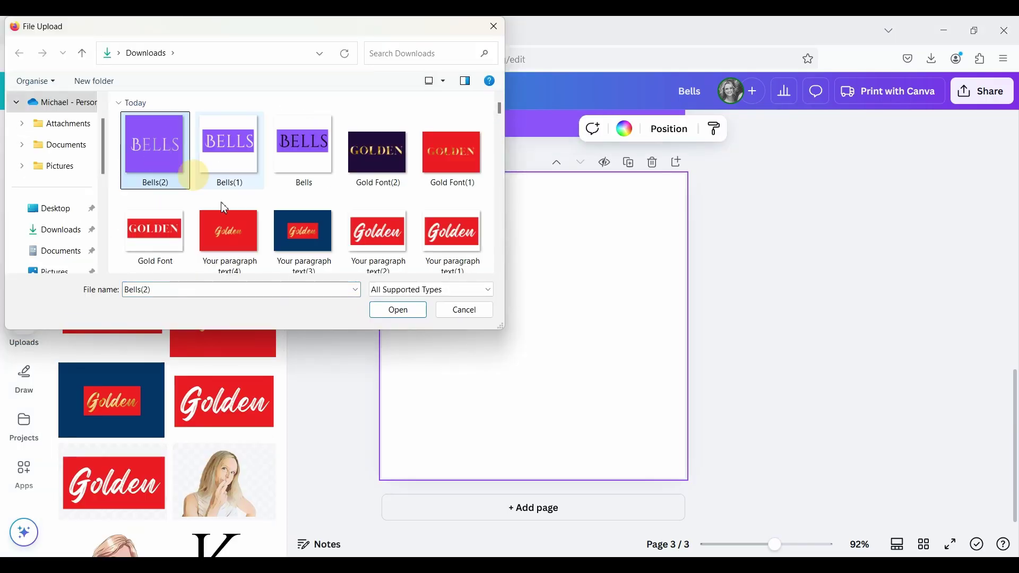
pyautogui.click(392, 312)
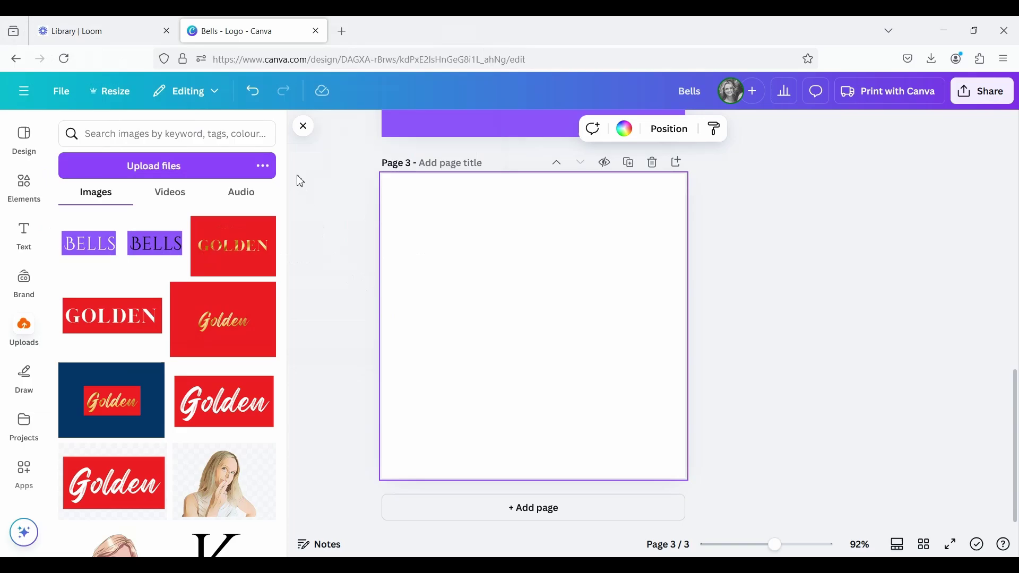
pyautogui.click(104, 245)
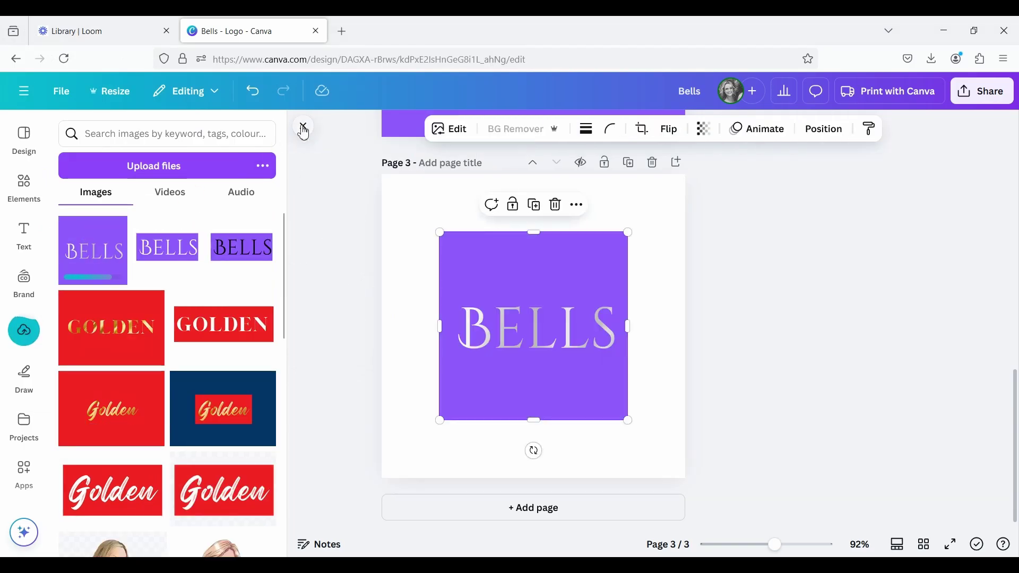
pyautogui.click(304, 128)
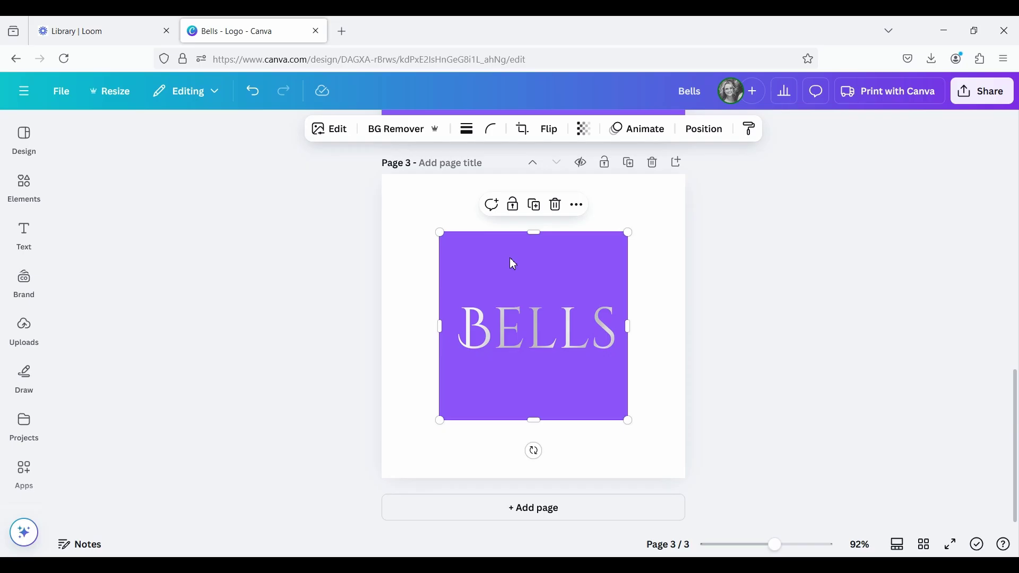
# Step: Remove the BELLS image's purple background and crop it to about 309 × 120
pyautogui.click(416, 133)
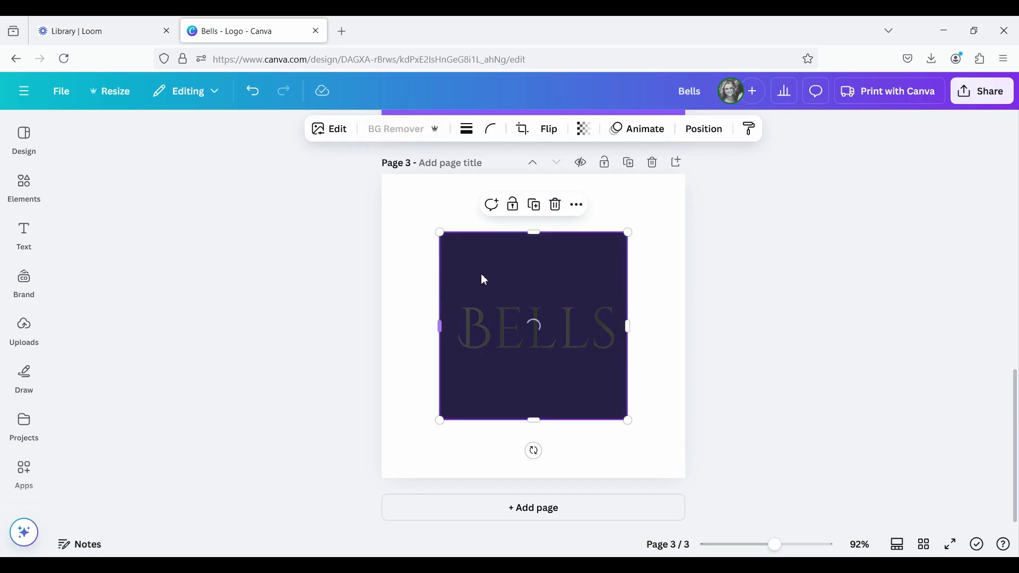
pyautogui.moveTo(533, 422); pyautogui.dragTo(533, 367)
pyautogui.moveTo(539, 235); pyautogui.dragTo(537, 295)
pyautogui.click(689, 318)
pyautogui.click(417, 211)
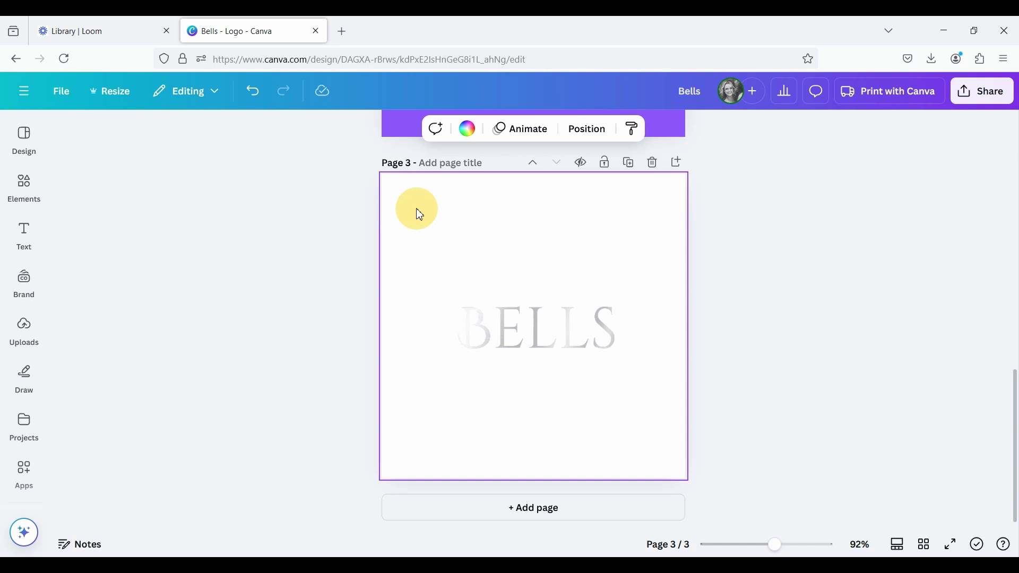
# Step: Set page 3's background to the custom maroon colour #680D3E
pyautogui.click(473, 136)
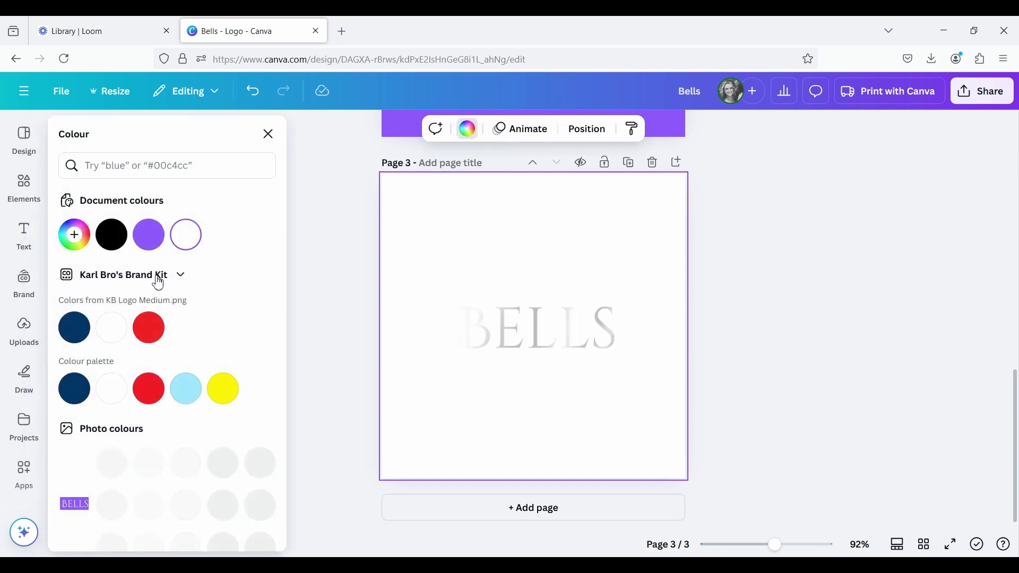
pyautogui.click(79, 240)
pyautogui.click(240, 351)
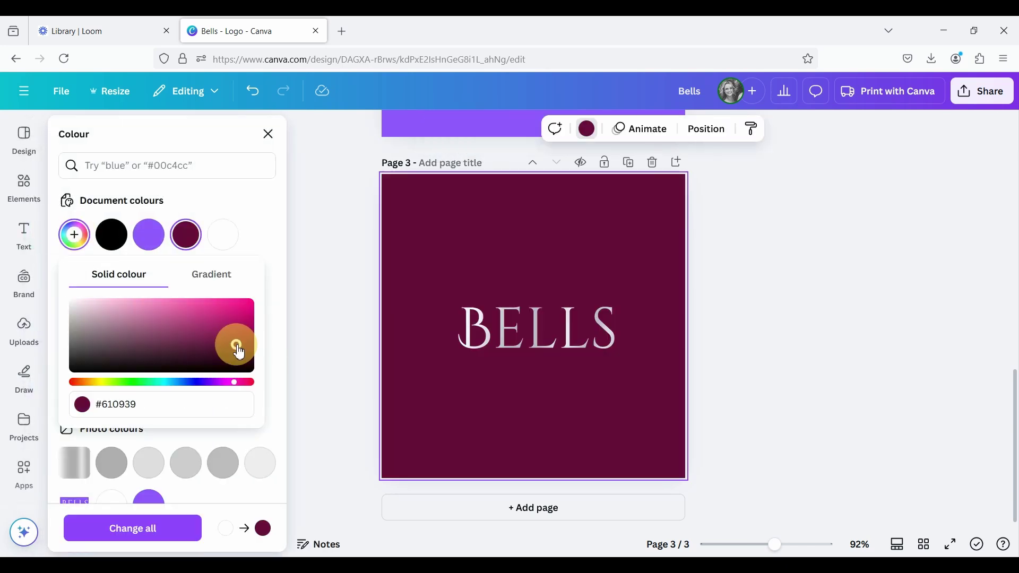
pyautogui.moveTo(239, 352); pyautogui.dragTo(234, 351)
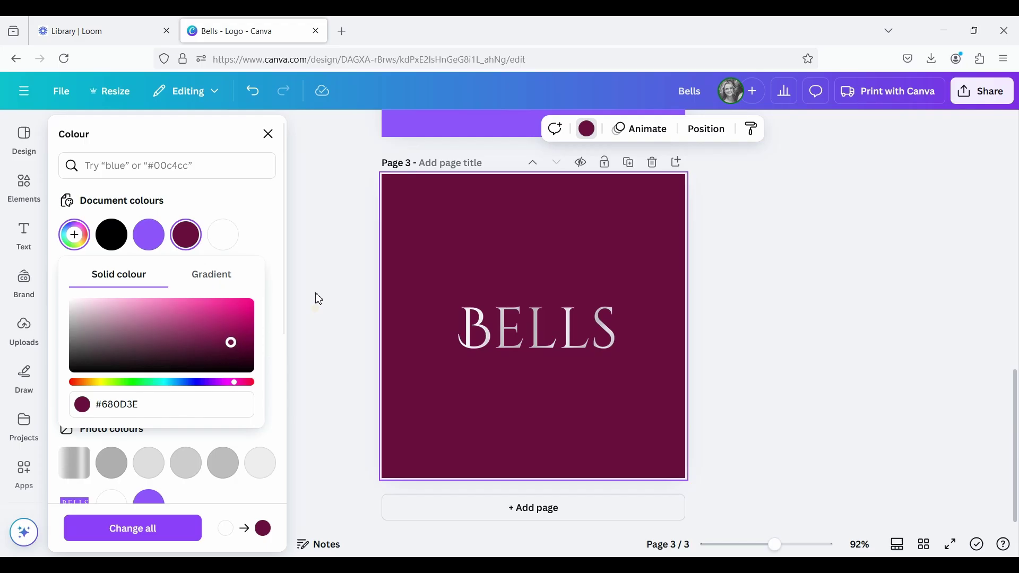
pyautogui.click(321, 320)
# Step: Enlarge the BELLS lettering to about 524 × 204 across the page
pyautogui.click(512, 341)
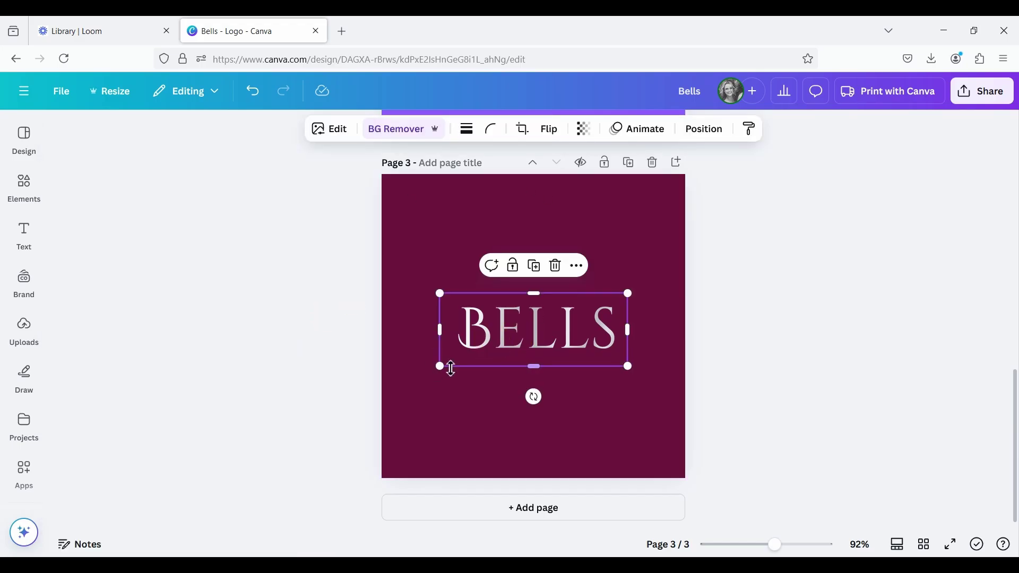
pyautogui.moveTo(441, 369); pyautogui.dragTo(368, 395)
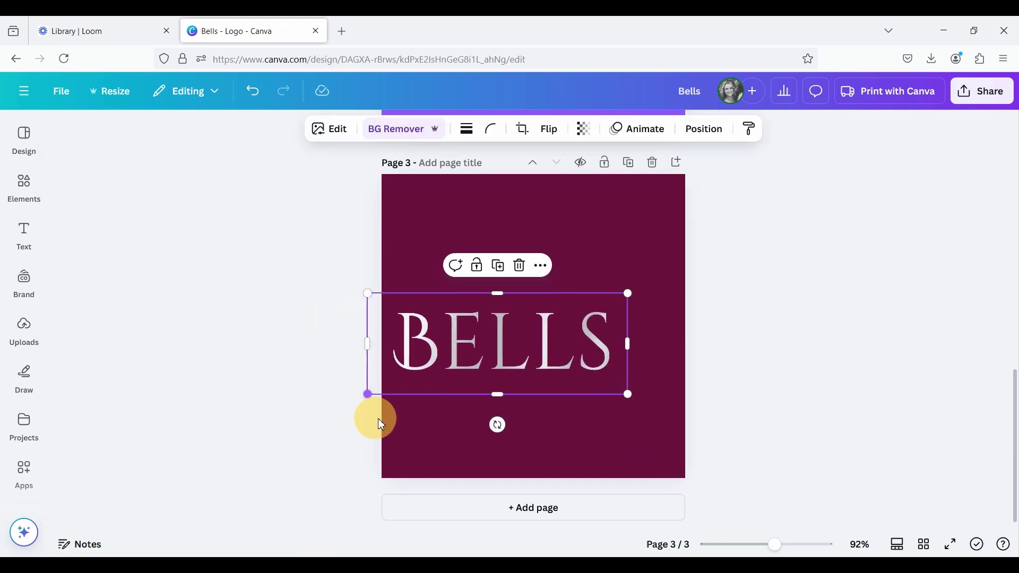
pyautogui.moveTo(626, 299); pyautogui.dragTo(692, 258)
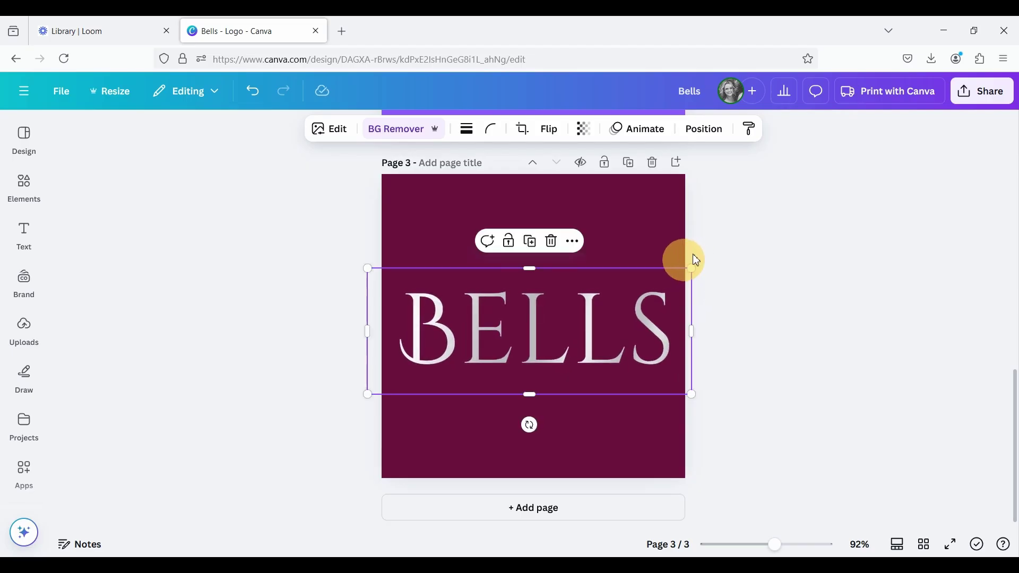
pyautogui.click(716, 232)
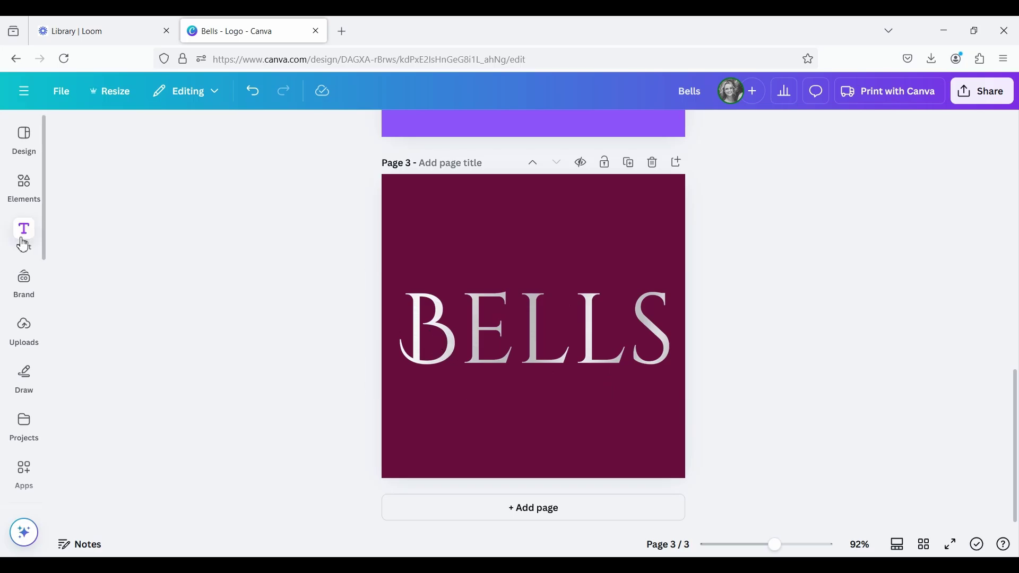
# Step: Search Elements for 'sparkle' and add a glowing sparkle graphic
pyautogui.click(24, 187)
pyautogui.click(68, 137)
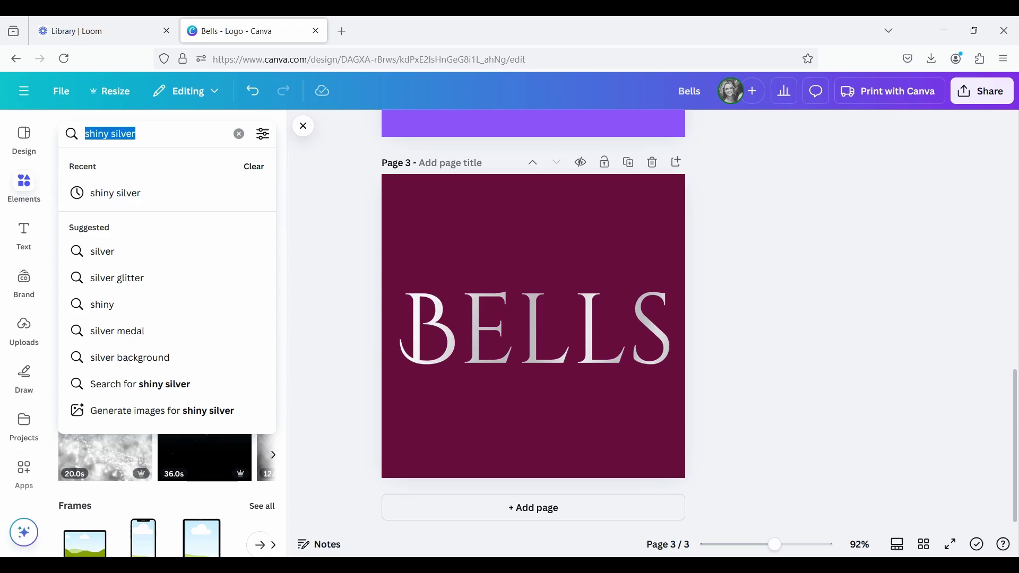
pyautogui.write('sparkle')
pyautogui.press('Return')
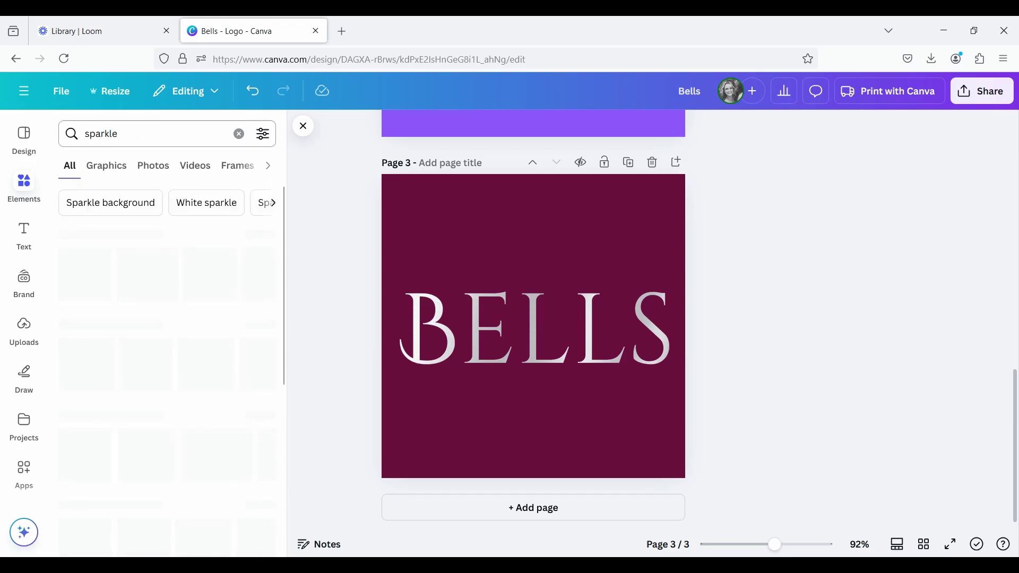
pyautogui.click(261, 235)
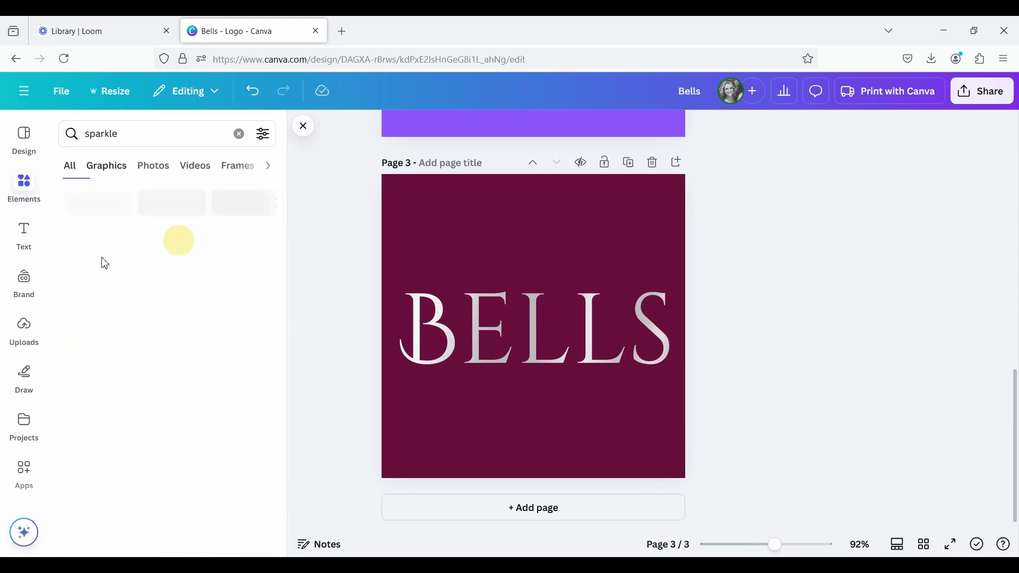
pyautogui.scroll(-4, 172, 319)
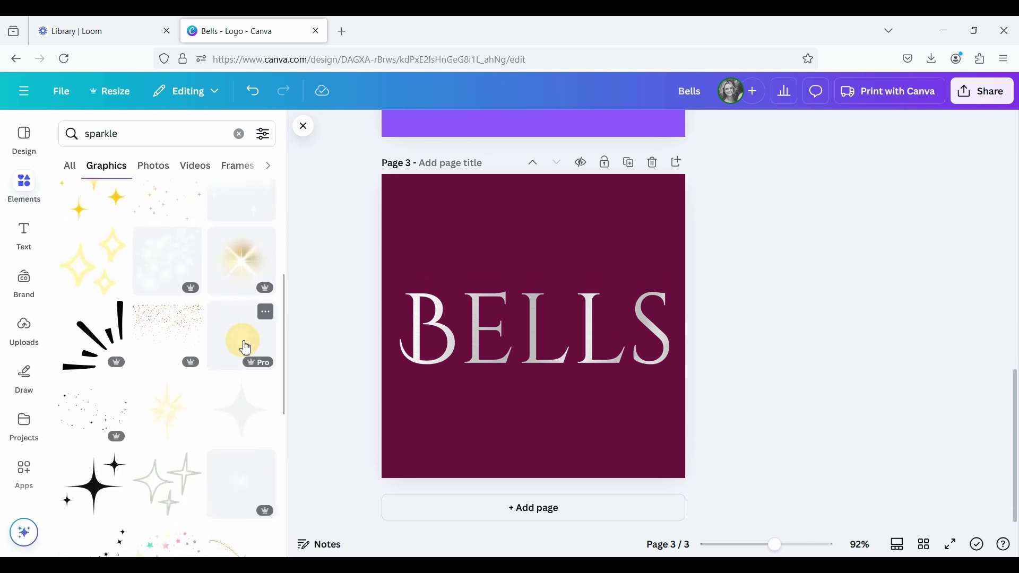
pyautogui.click(243, 344)
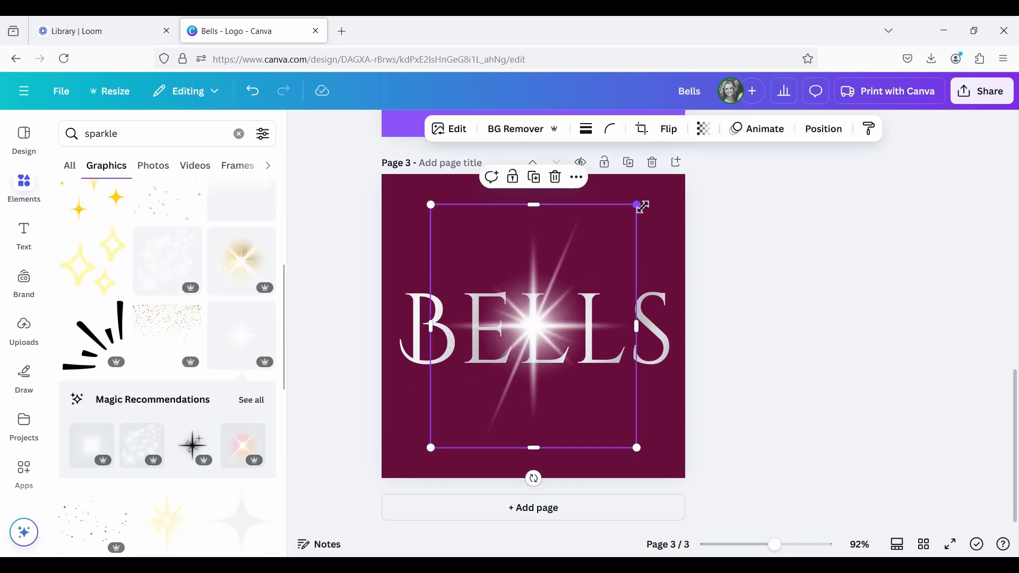
# Step: Shrink the sparkle, tilt it about 30° and place it on the B
pyautogui.moveTo(642, 206); pyautogui.dragTo(534, 397)
pyautogui.moveTo(464, 479); pyautogui.dragTo(416, 473)
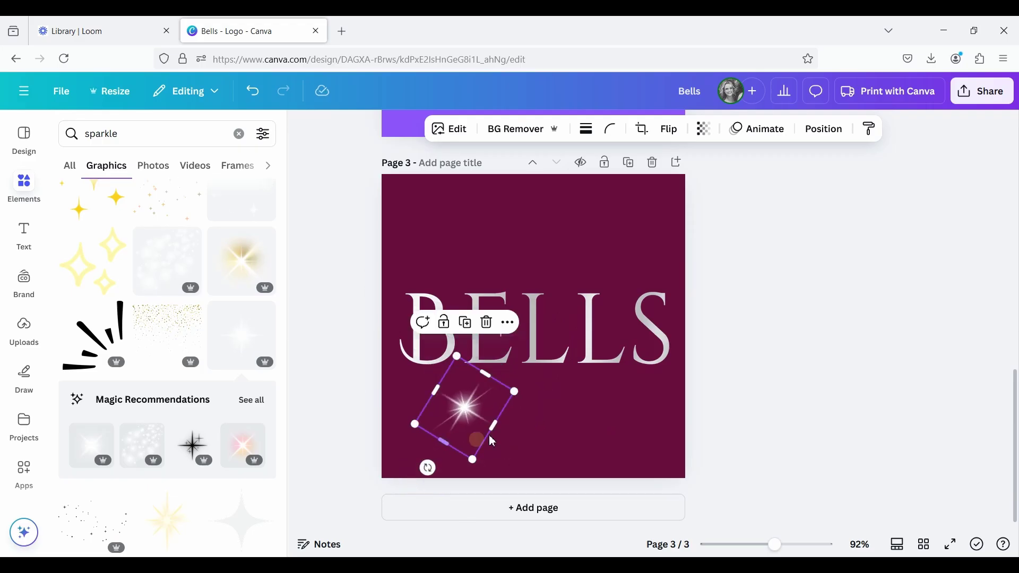
pyautogui.moveTo(473, 428); pyautogui.dragTo(426, 318)
pyautogui.moveTo(413, 249); pyautogui.dragTo(413, 269)
pyautogui.moveTo(423, 317); pyautogui.dragTo(415, 307)
pyautogui.click(609, 307)
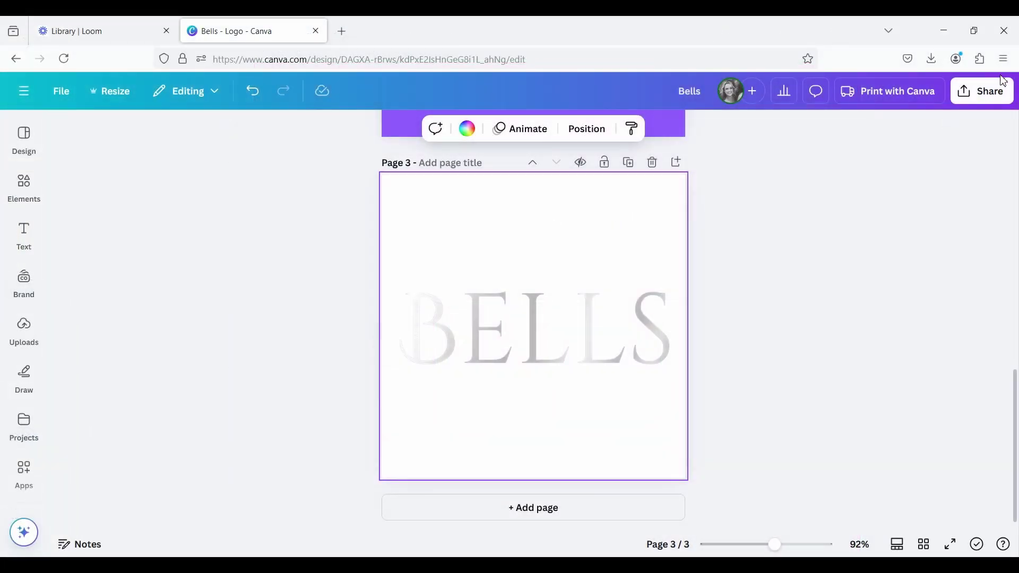
# Step: Download only Page 3 as a PNG at size 2.875, 1,438 × 1,438 px
pyautogui.click(985, 93)
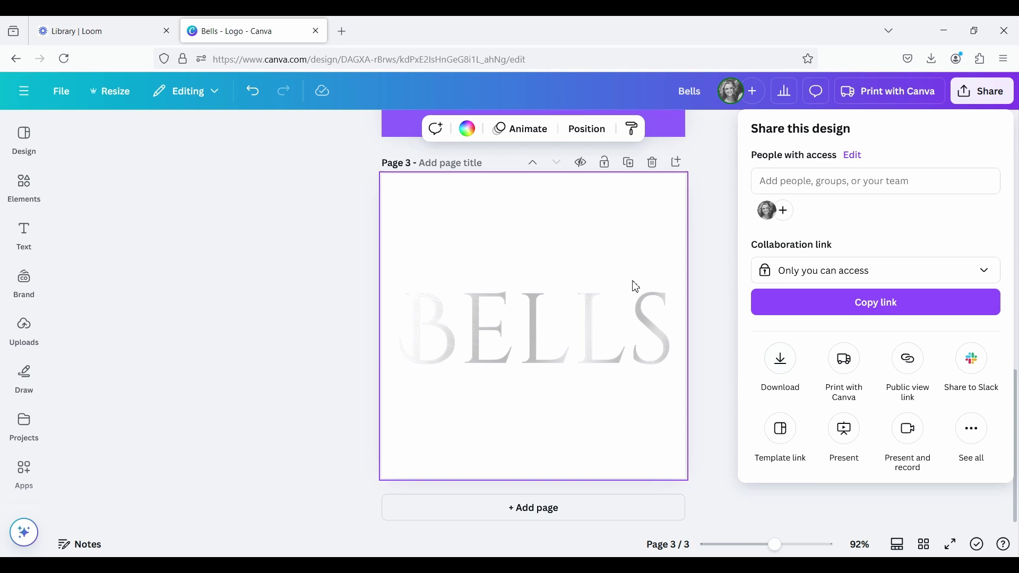
pyautogui.click(780, 375)
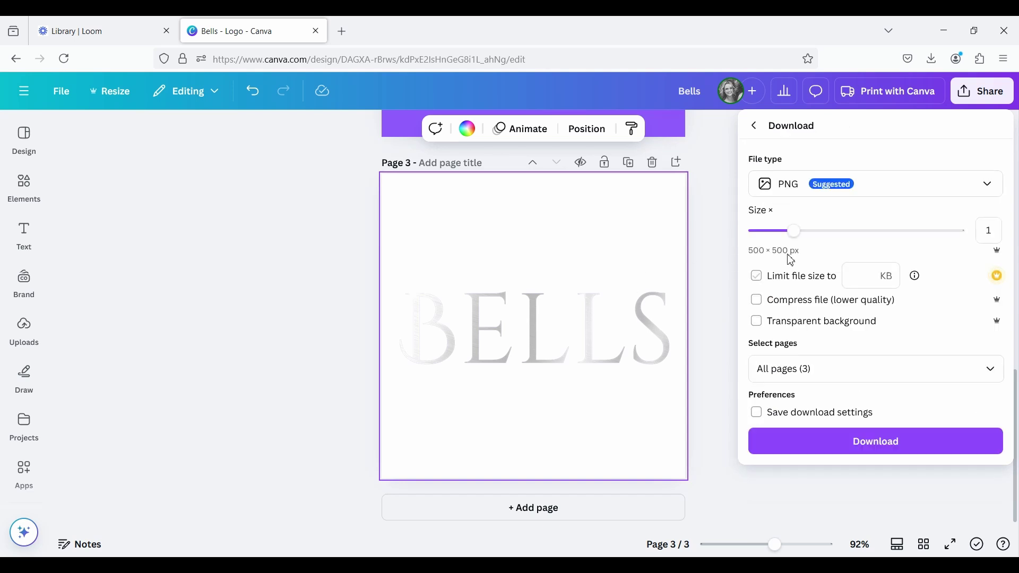
pyautogui.moveTo(780, 231); pyautogui.dragTo(938, 239)
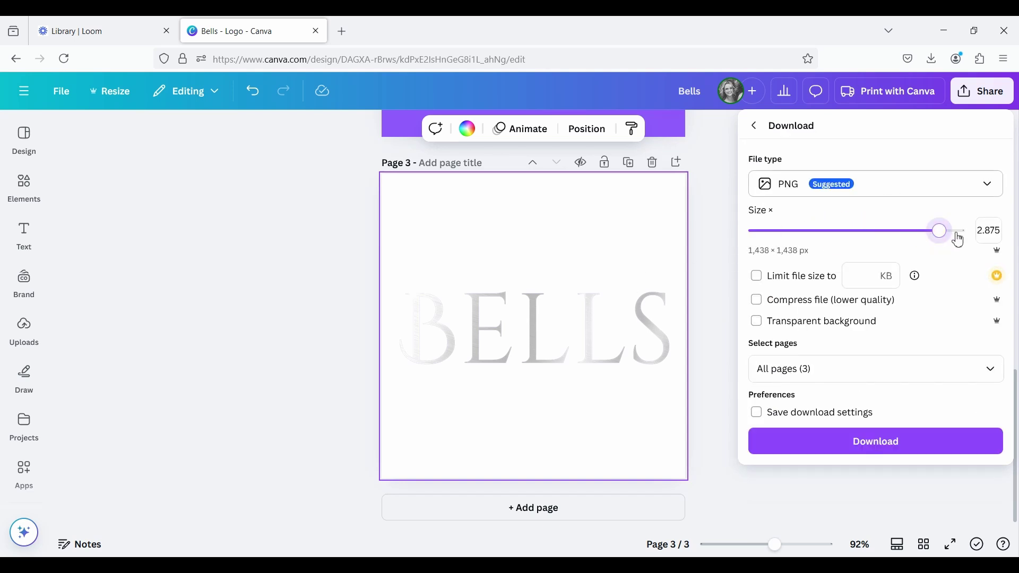
pyautogui.click(757, 321)
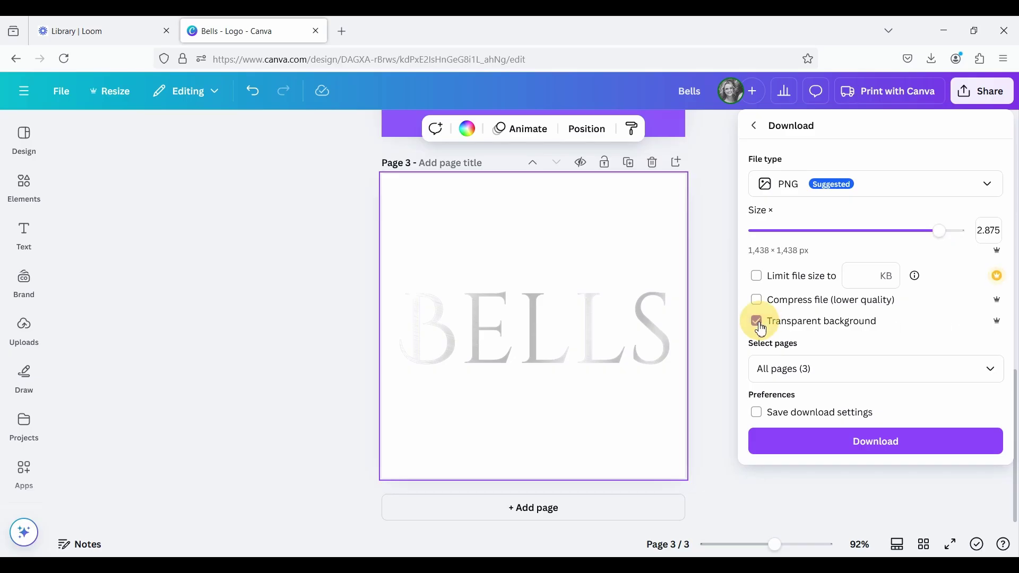
pyautogui.click(758, 322)
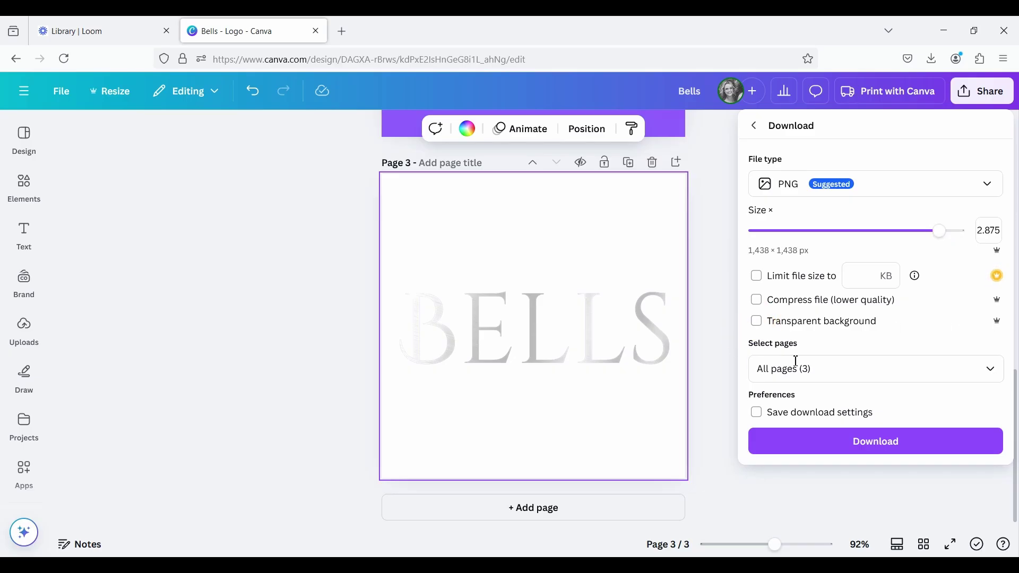
pyautogui.click(824, 369)
pyautogui.click(776, 159)
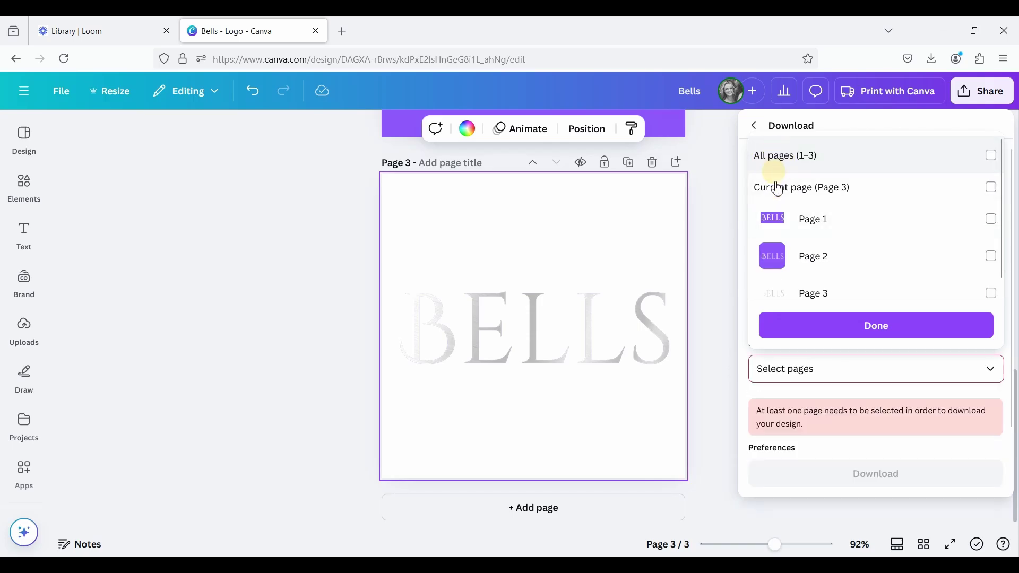
pyautogui.click(834, 289)
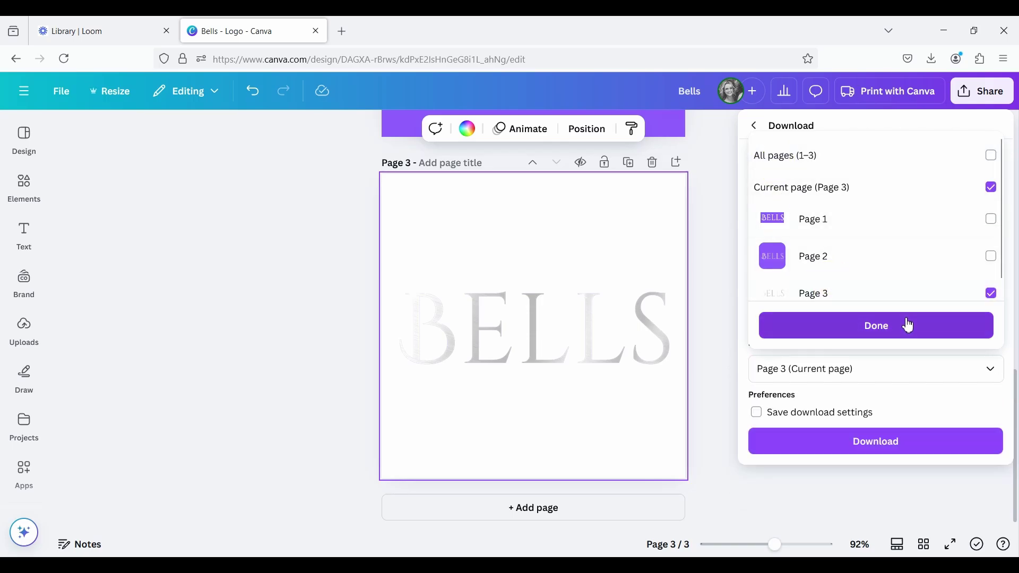
pyautogui.click(862, 326)
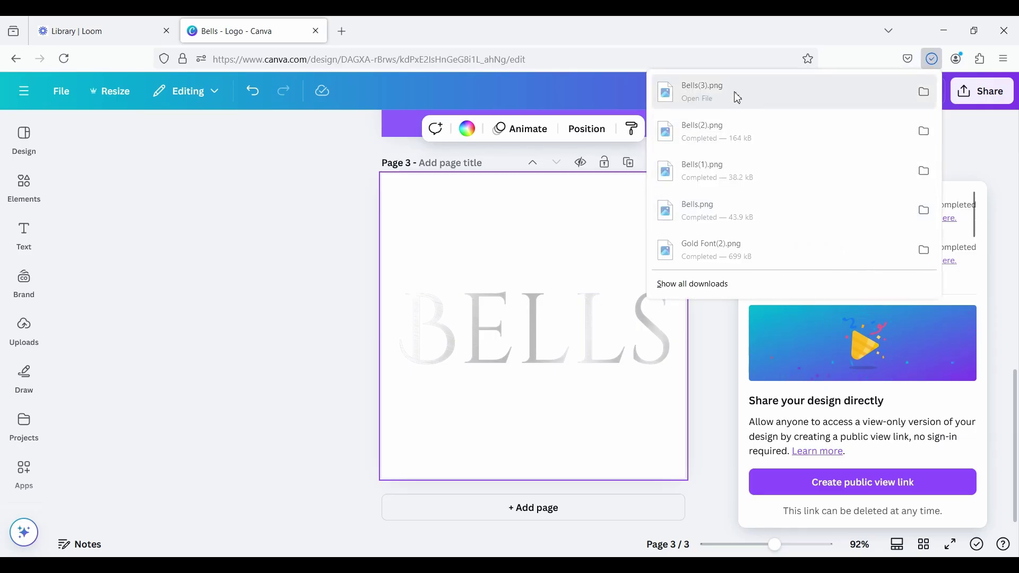
pyautogui.click(249, 227)
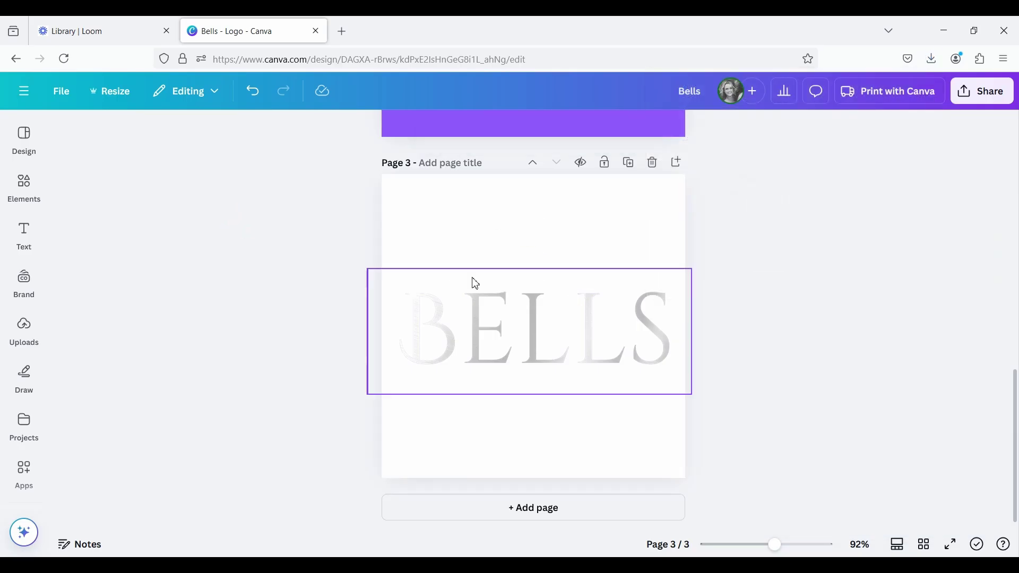